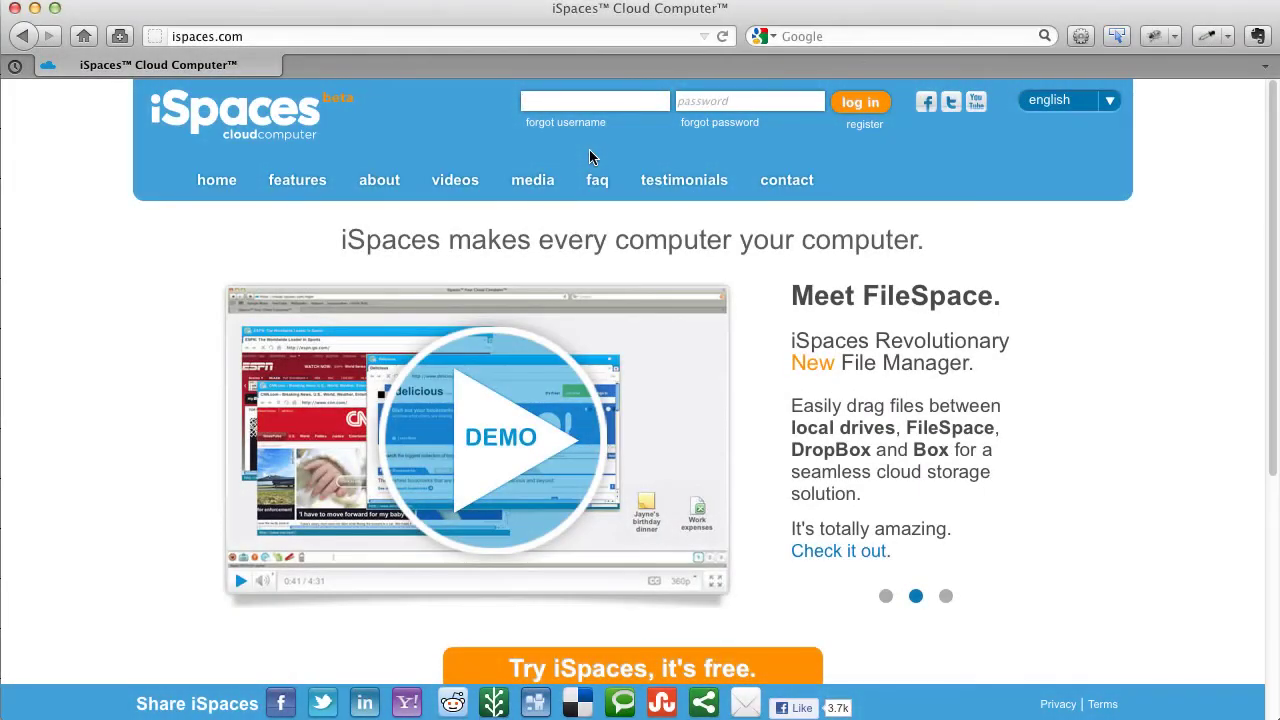
Step: Log in to the iSpaces cloud computer with the username "ispaces" and the account password
click(586, 100)
text(ispaces)
key(Tab)
text(••••••••)
click(1012, 85)
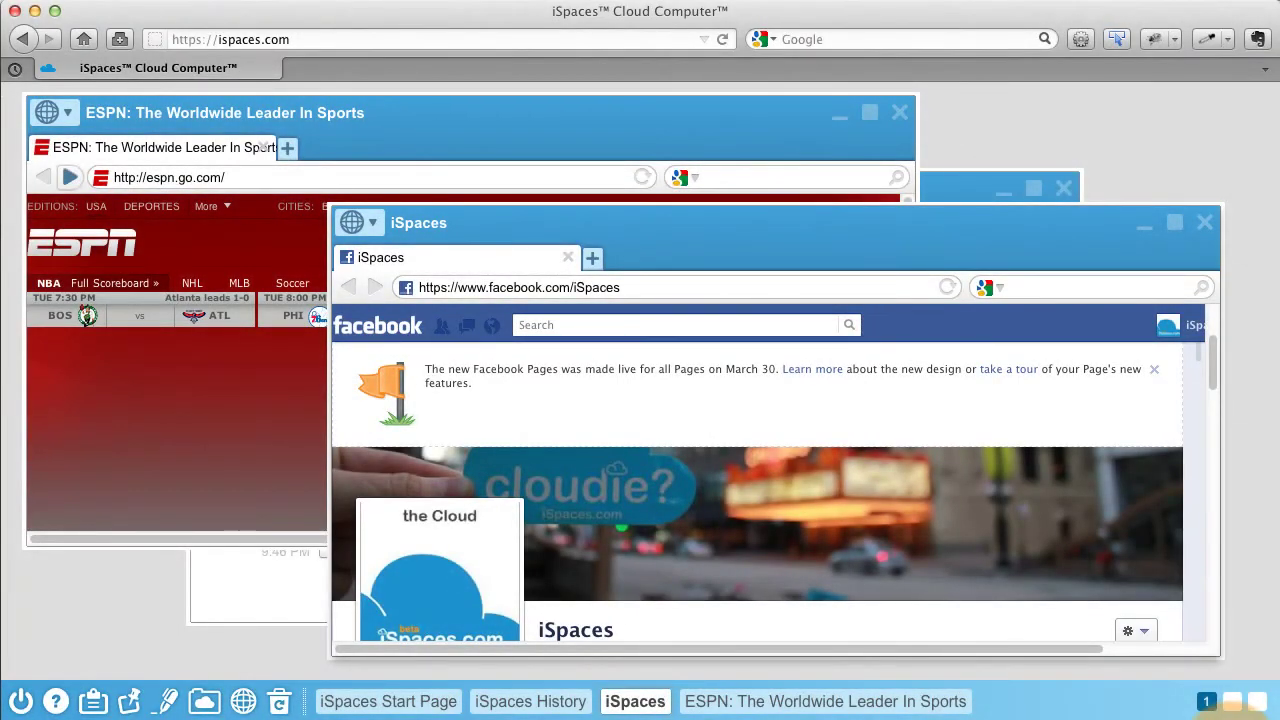
Step: View the contents of Space 2 and Space 3, and return to Space 1
click(1233, 704)
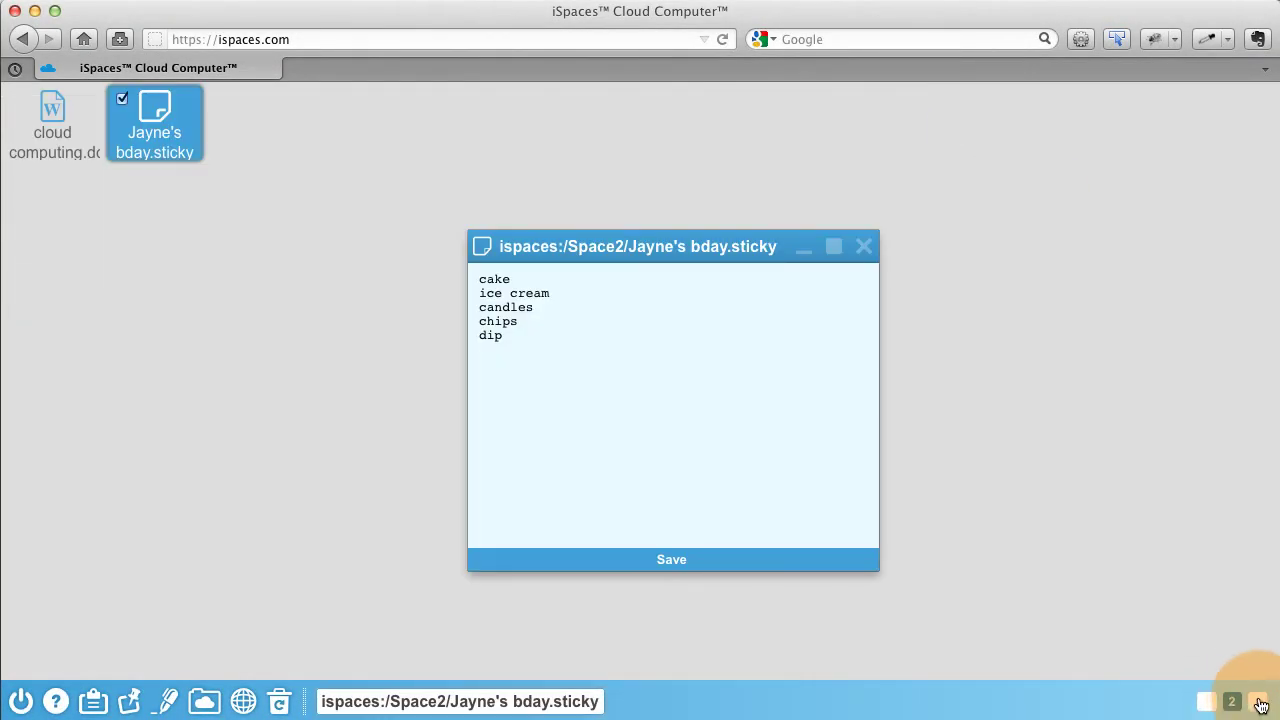
click(1257, 705)
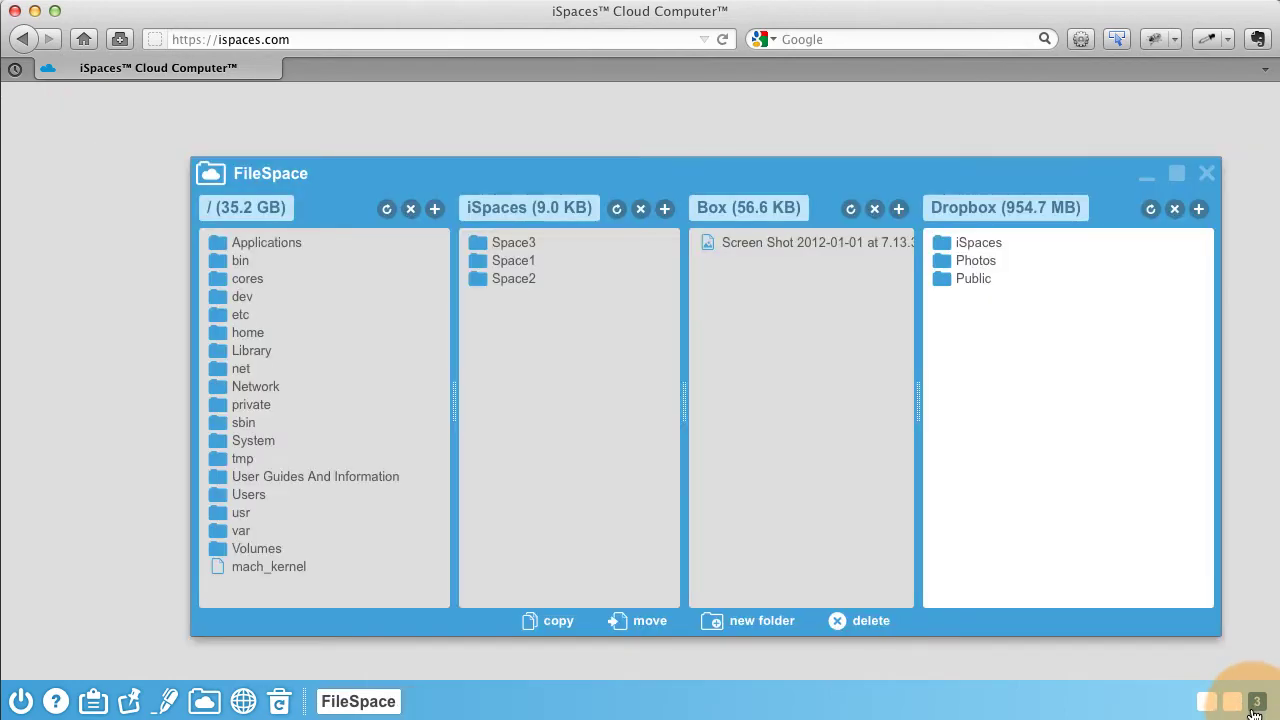
click(1205, 705)
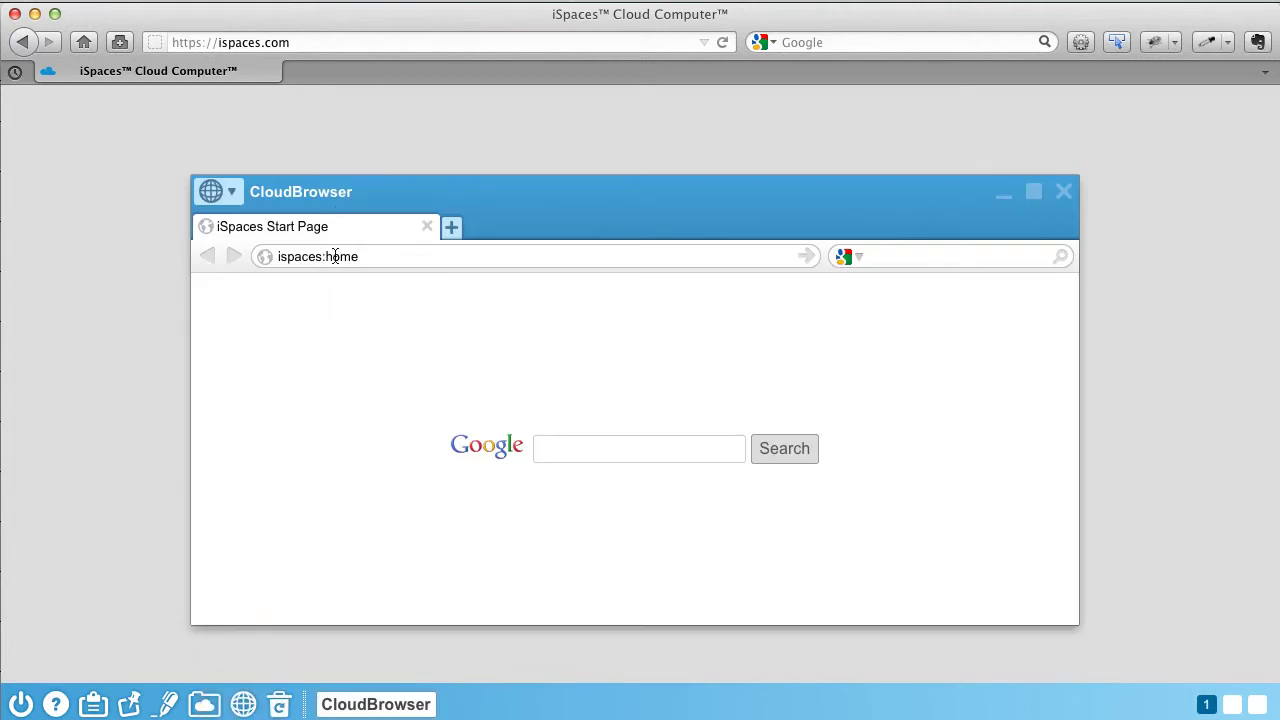
double_click(335, 256)
click(335, 256)
triple_click(335, 256)
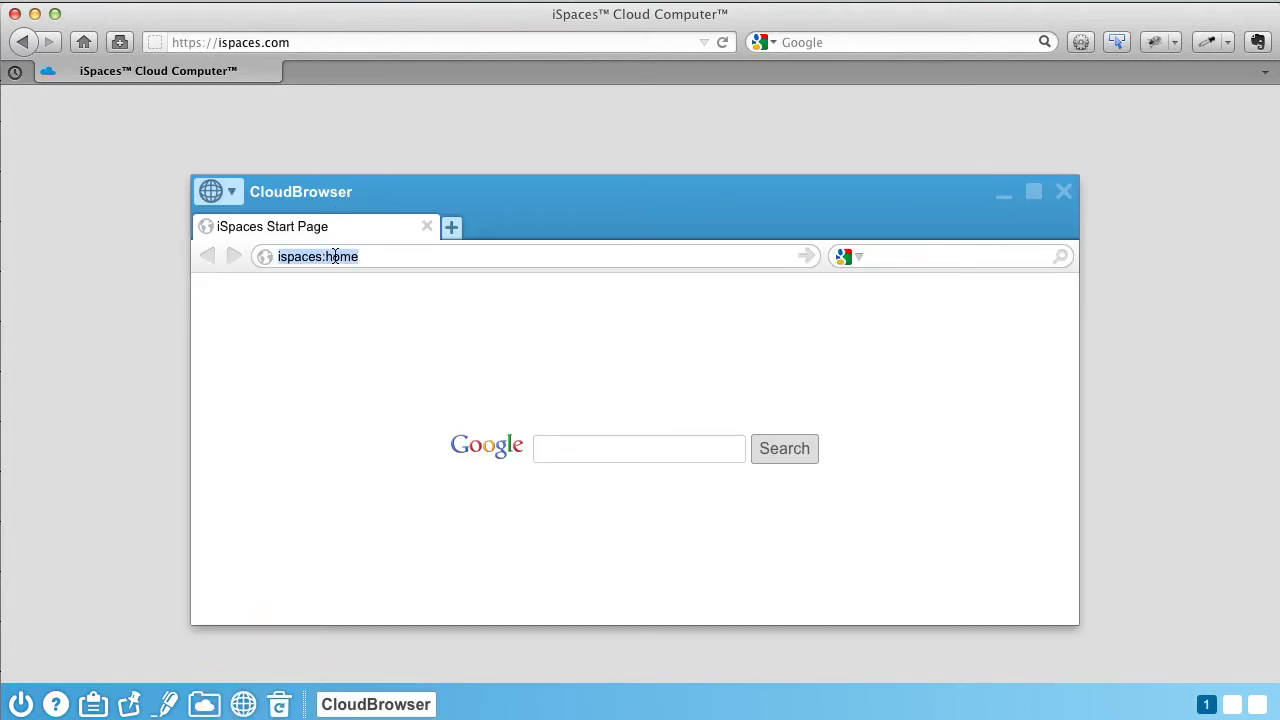
text(facebo)
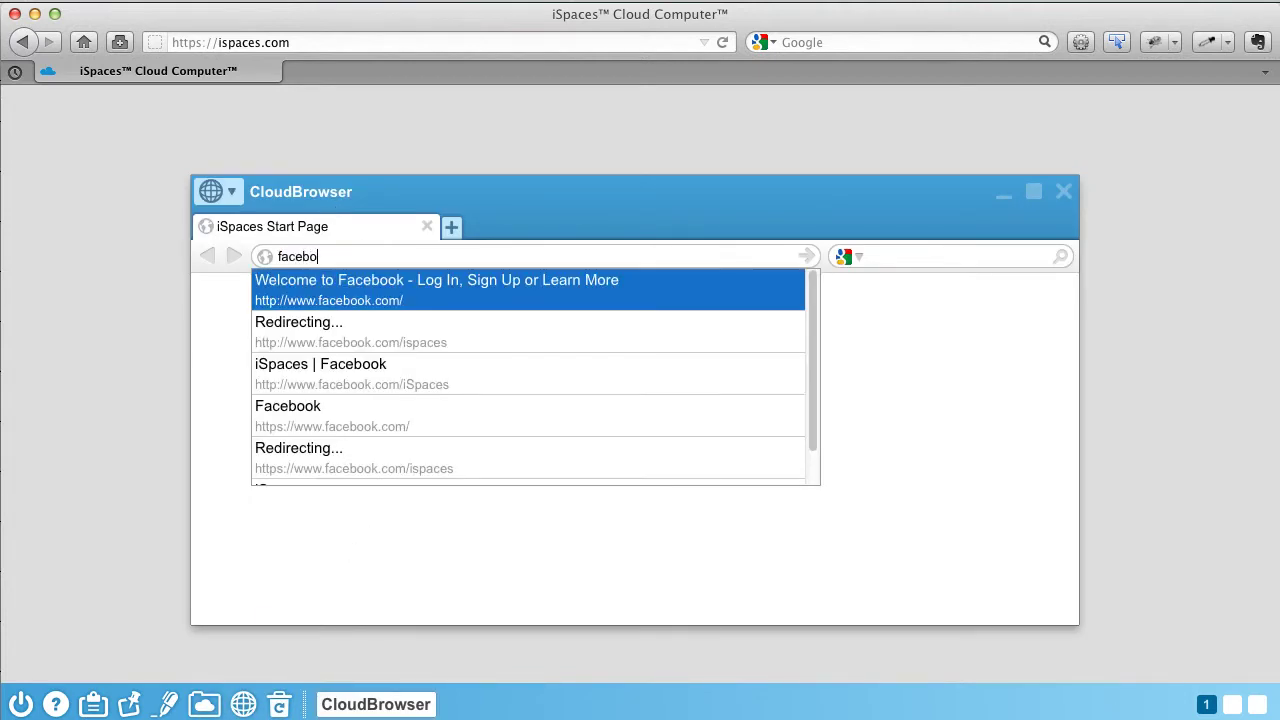
text(ok)
key(Down)
key(Return)
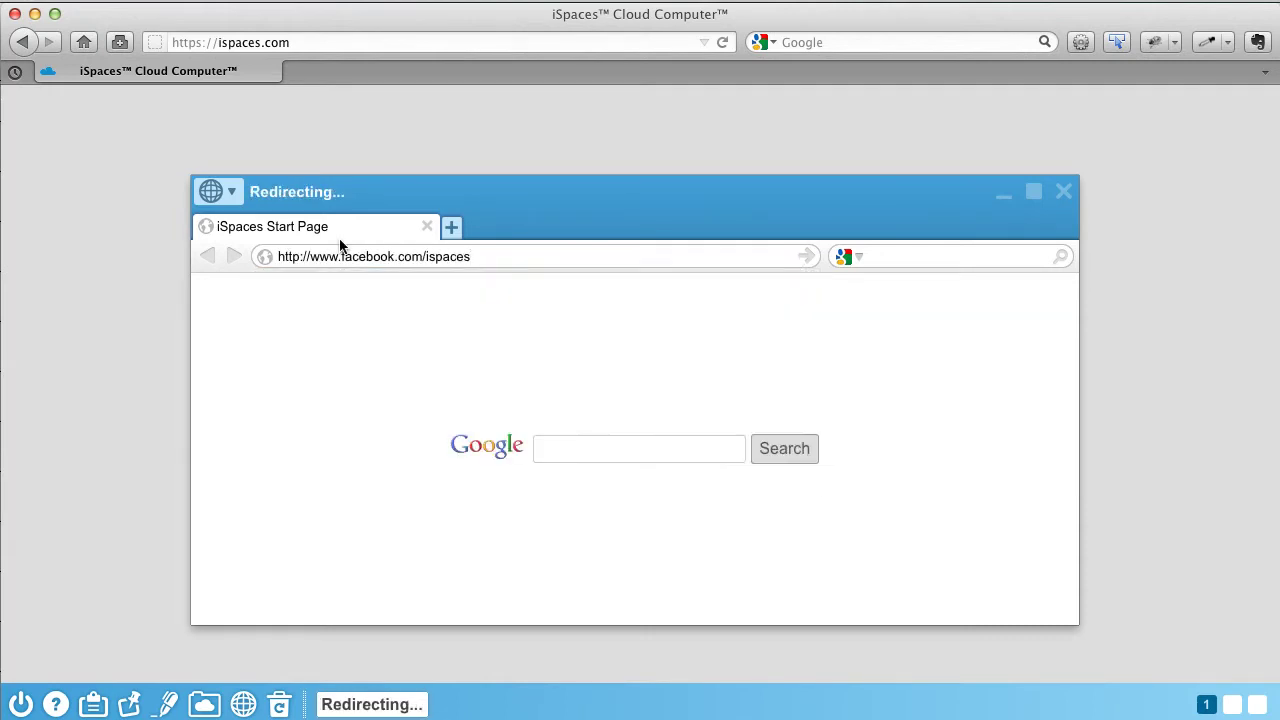
click(812, 258)
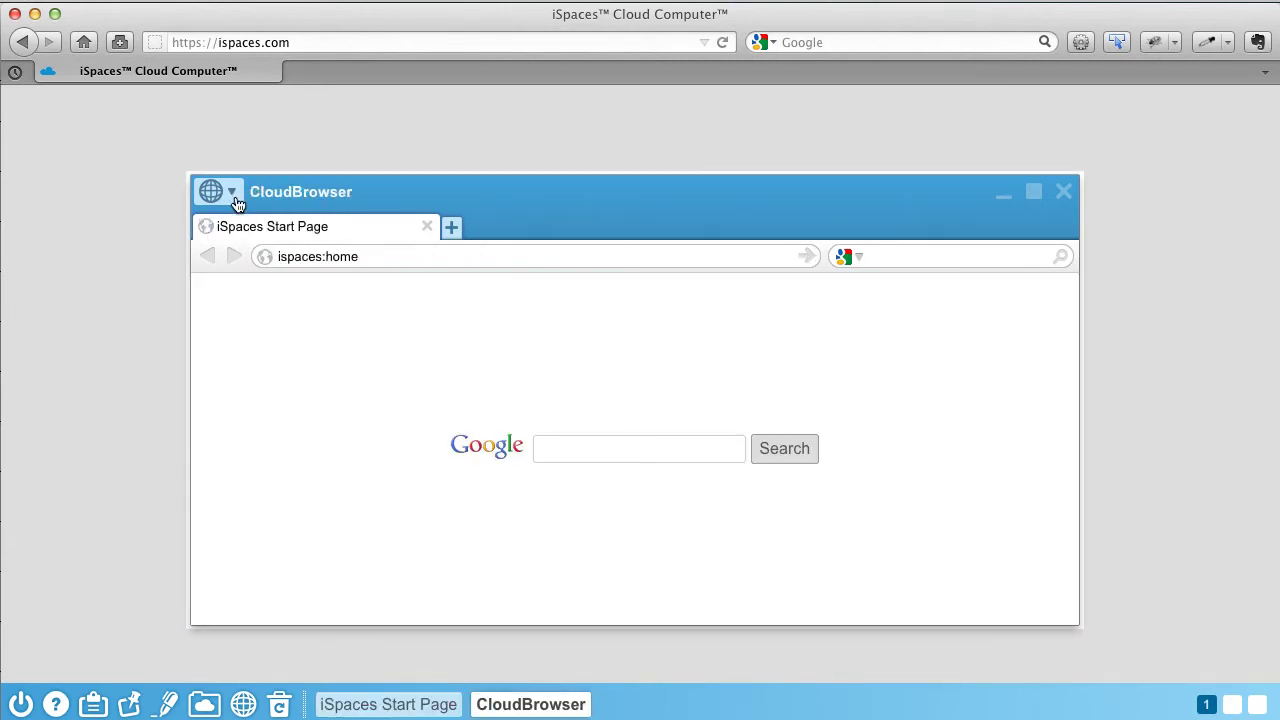
Step: View the CloudBrowser browsing history and close the browser window
click(231, 193)
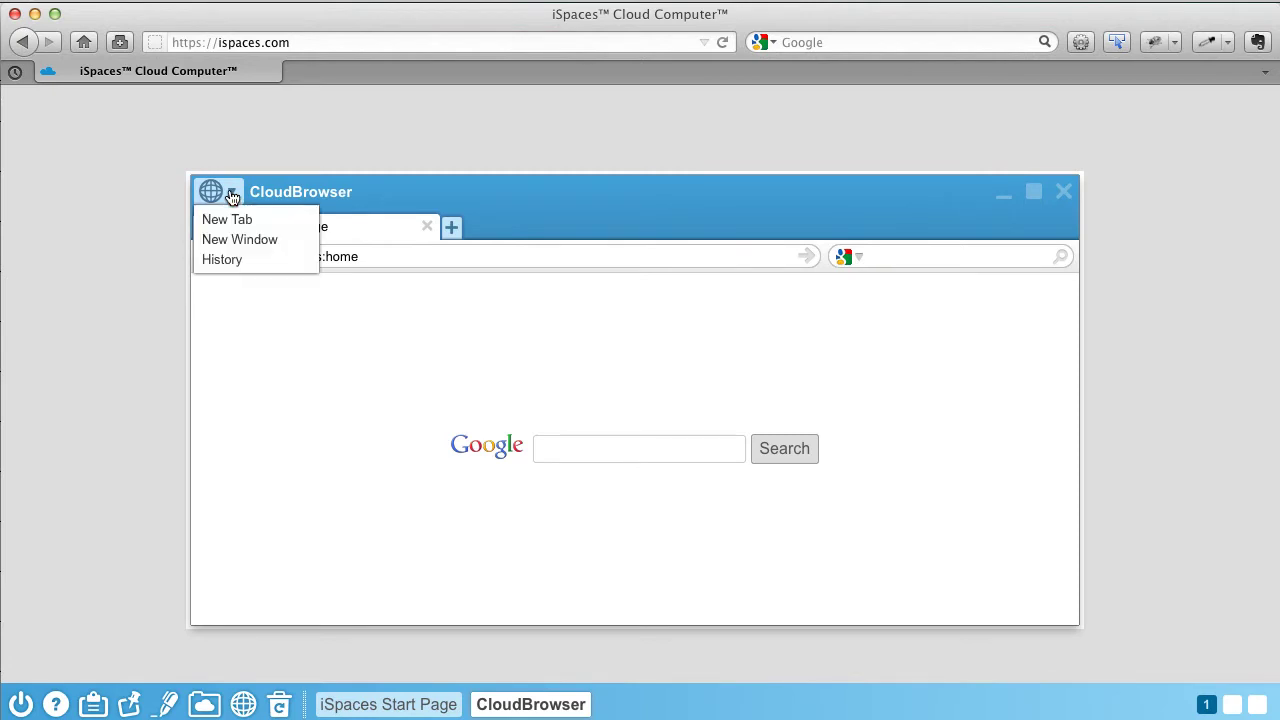
click(238, 262)
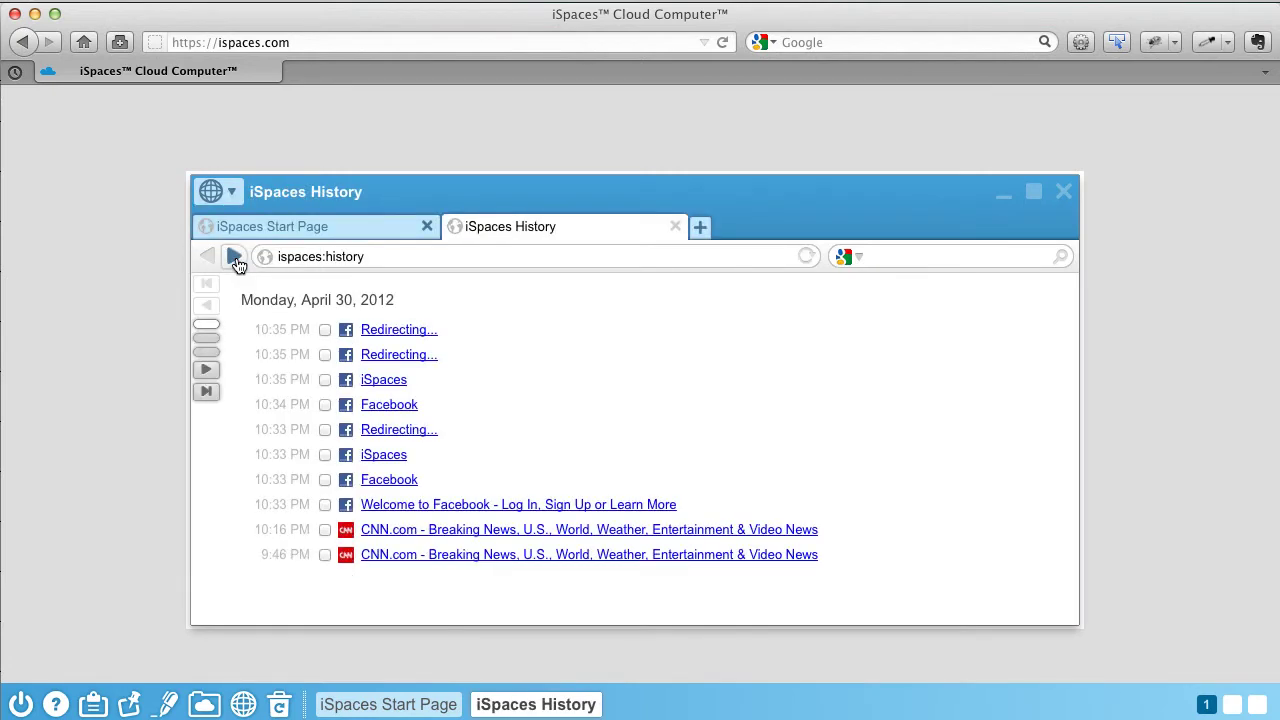
click(1062, 194)
Step: Create a SpaceNote in Space 2 listing cake, ice cream, candles, chips and dip on separate lines
click(1230, 708)
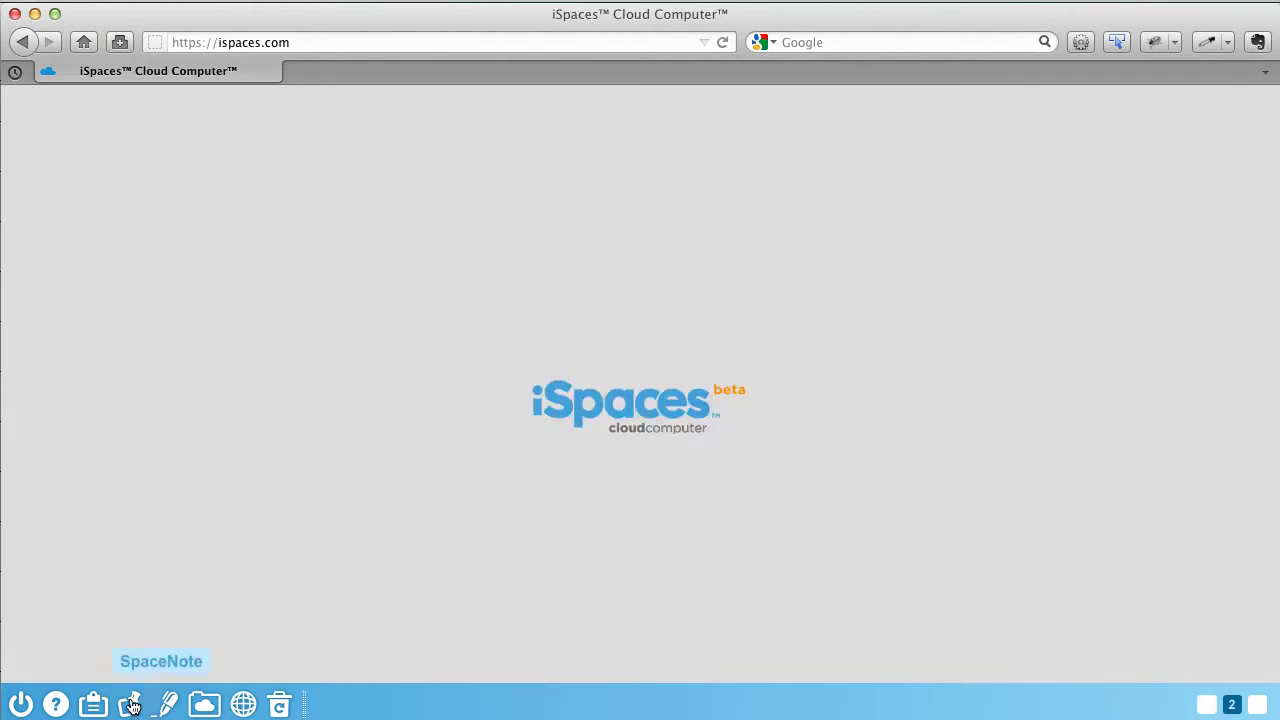
click(168, 704)
text(cake)
key(Return)
text(ice cream)
key(Return)
text(candels)
key(BackSpace)
key(BackSpace)
key(BackSpace)
text(les)
key(Return)
text(chips)
key(Return)
text(dip)
Step: Save the note in sticky format, named with the person's first name followed by "'s bday", and close it
click(630, 555)
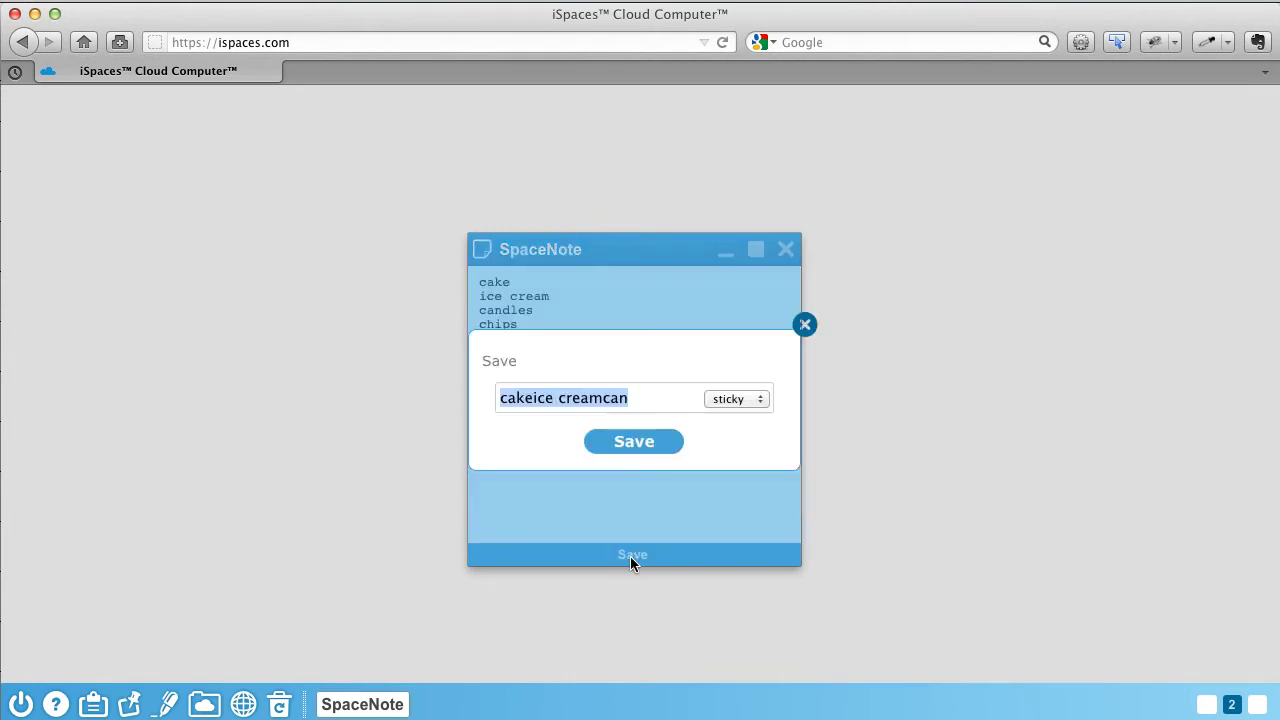
text(Jayne's bday)
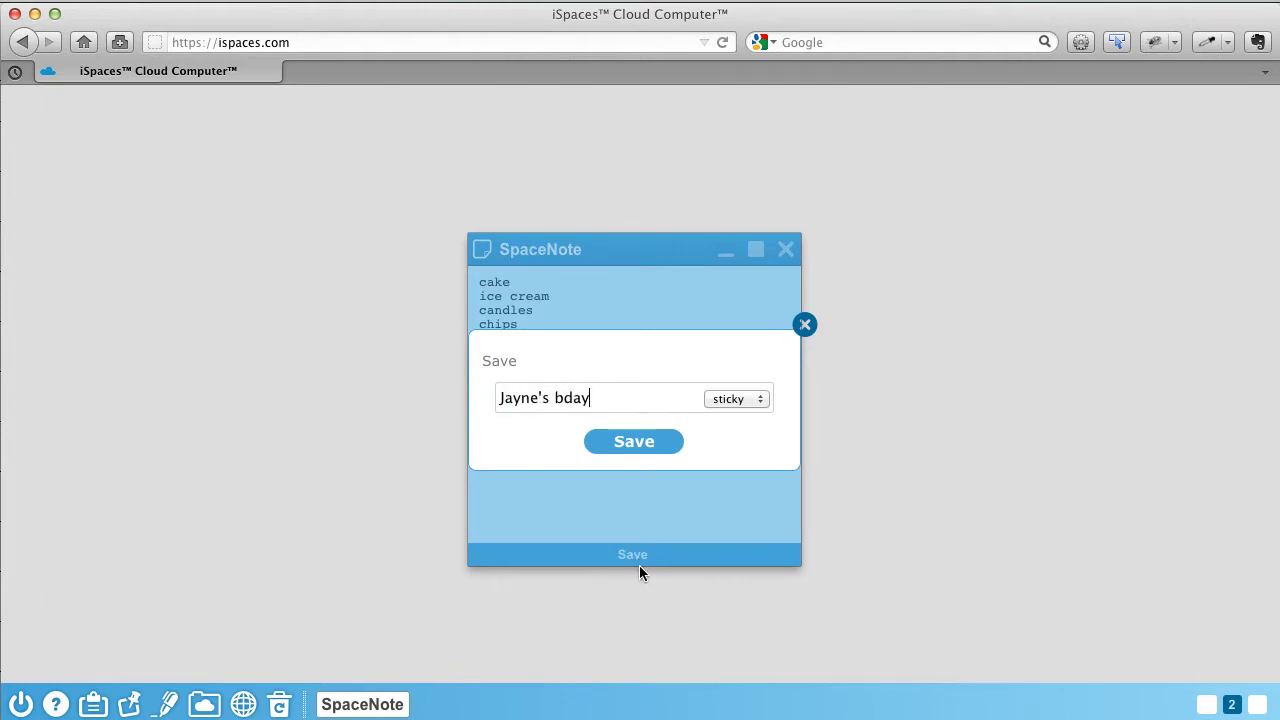
click(632, 443)
click(785, 250)
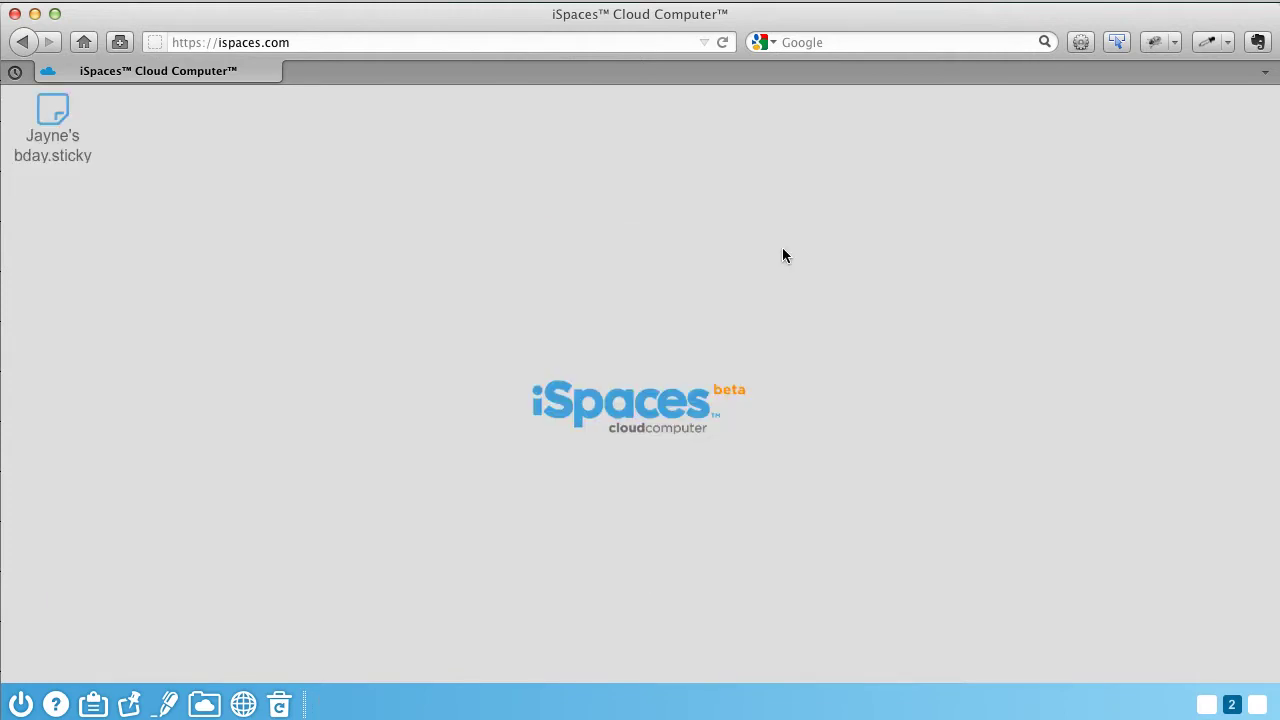
Step: Create a new Zoho Writer document from OfficeSpace named "cloud computing" in doc format
click(166, 705)
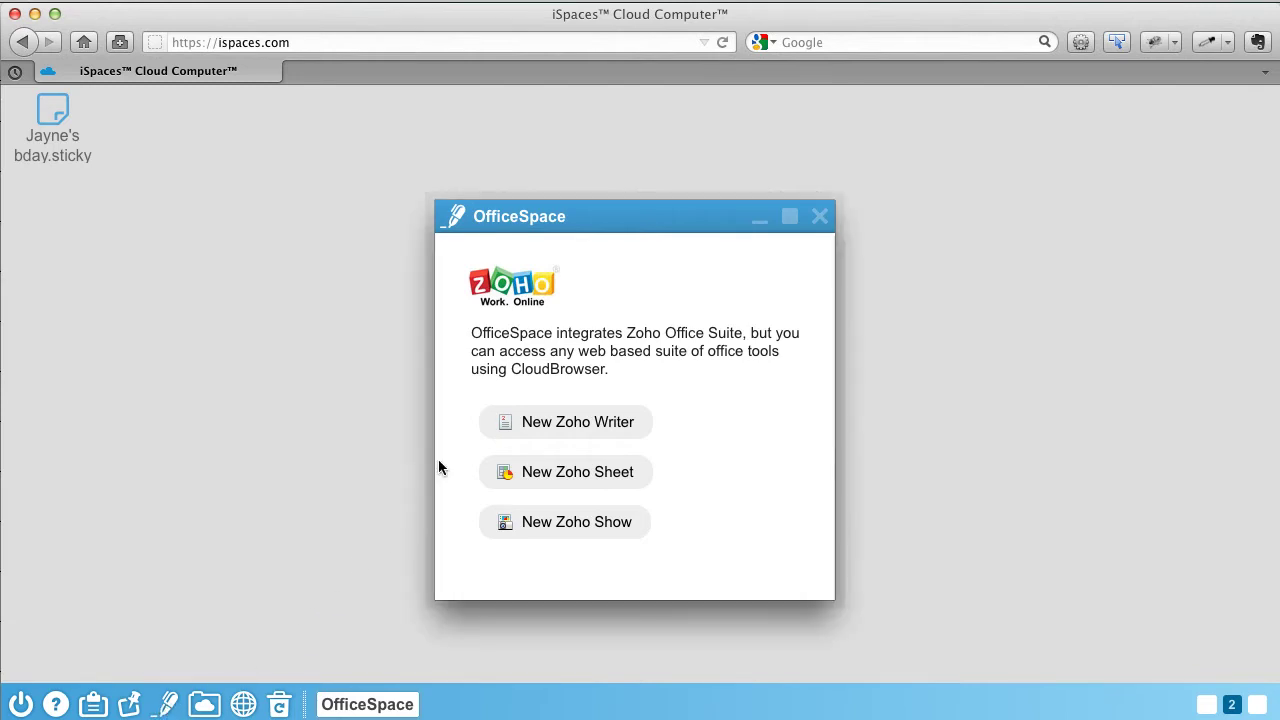
click(535, 423)
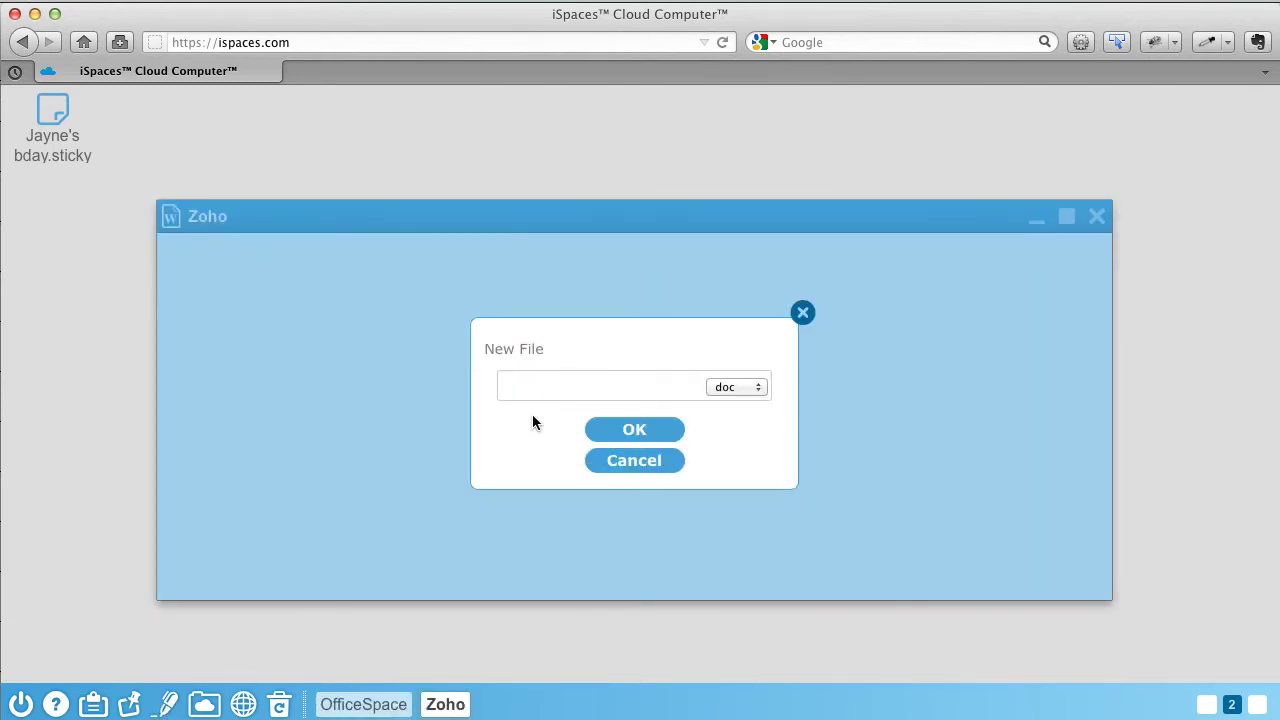
text(cloud computing)
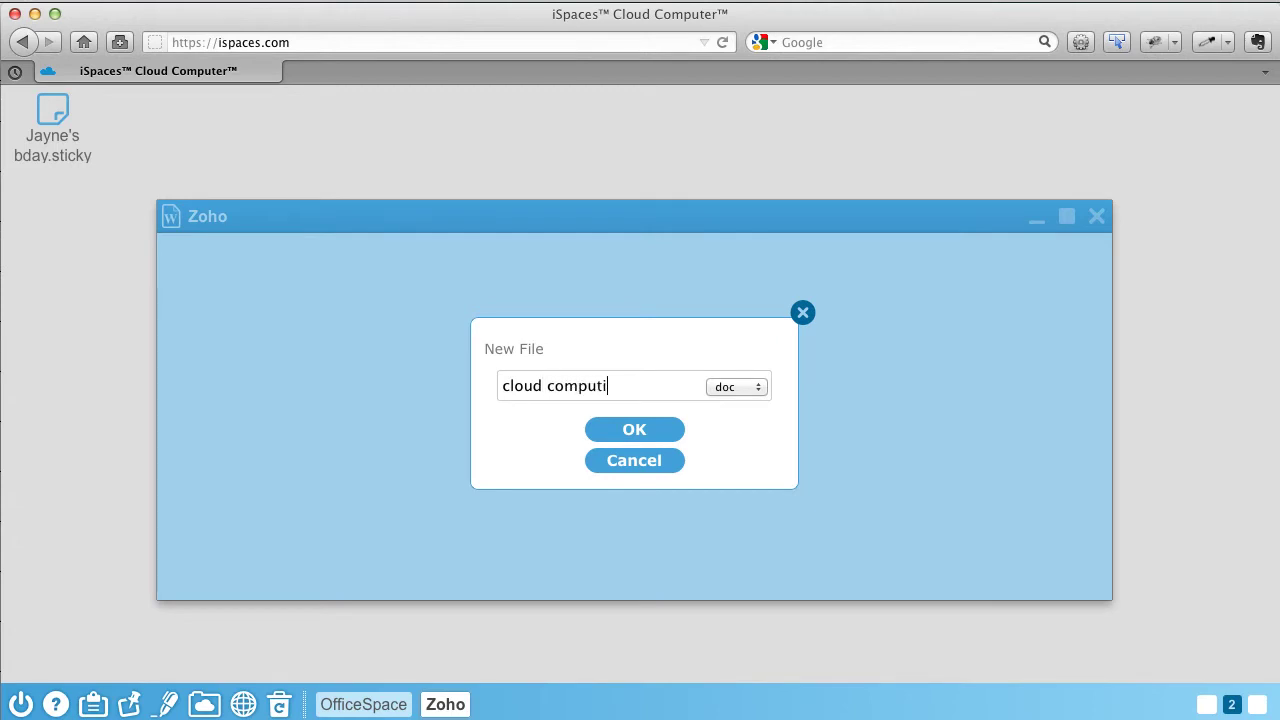
click(614, 432)
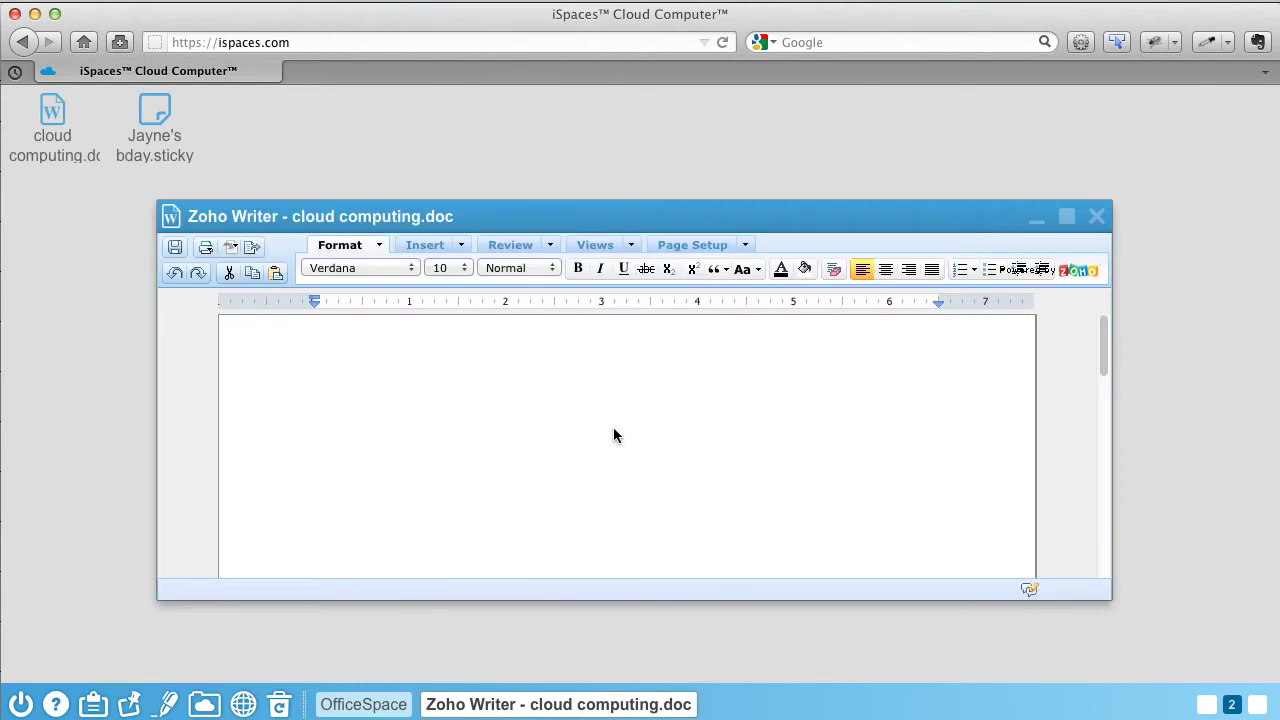
Step: Write "iSpaces cloud computer ..." in the document, save it and close the Zoho Writer and OfficeSpace windows
text(iSlol)
key(BackSpace)
key(BackSpace)
key(BackSpace)
text(paces cloud computer ...)
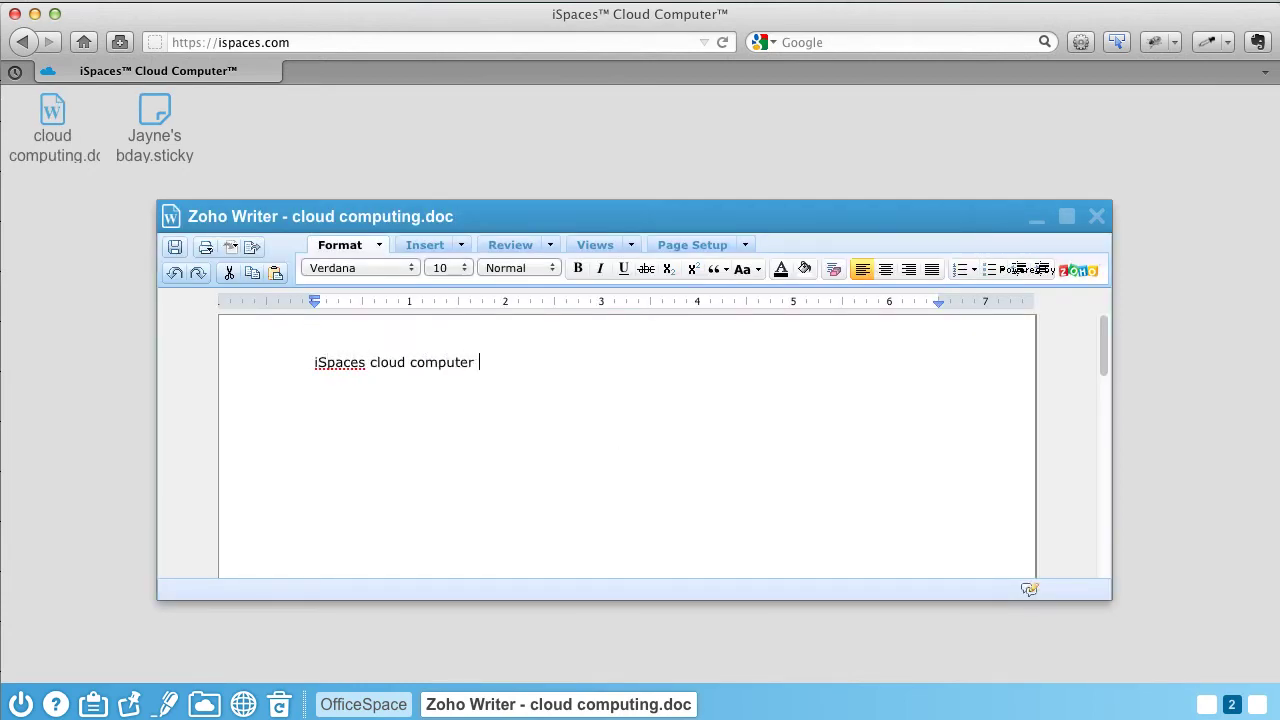
click(176, 247)
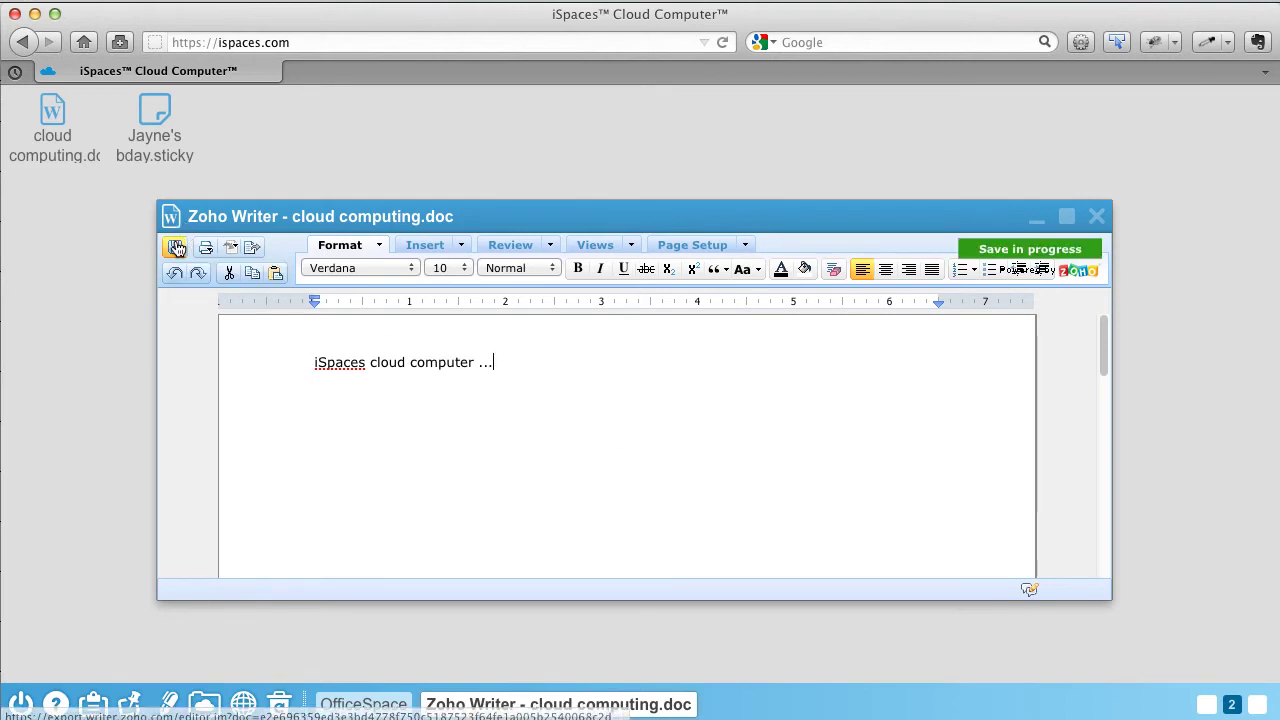
click(1097, 216)
click(821, 215)
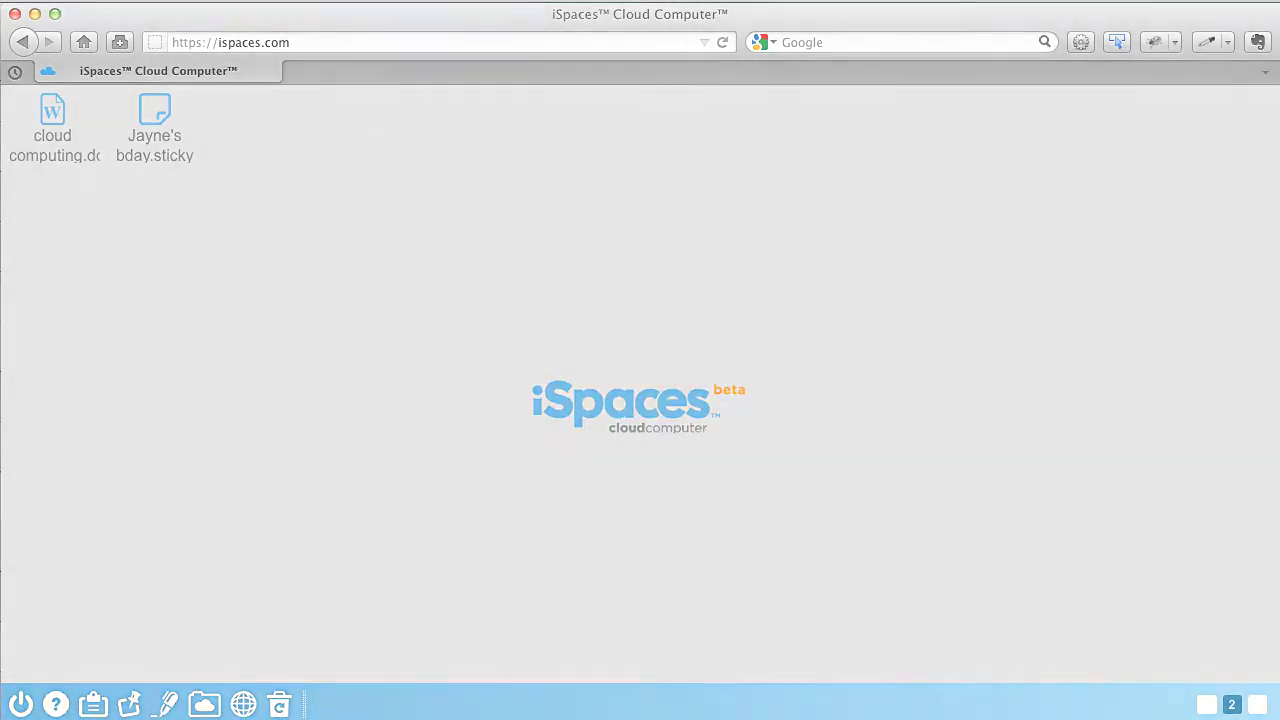
Step: Open FileSpace in Space 3 and make its two panes active in turn
click(1256, 705)
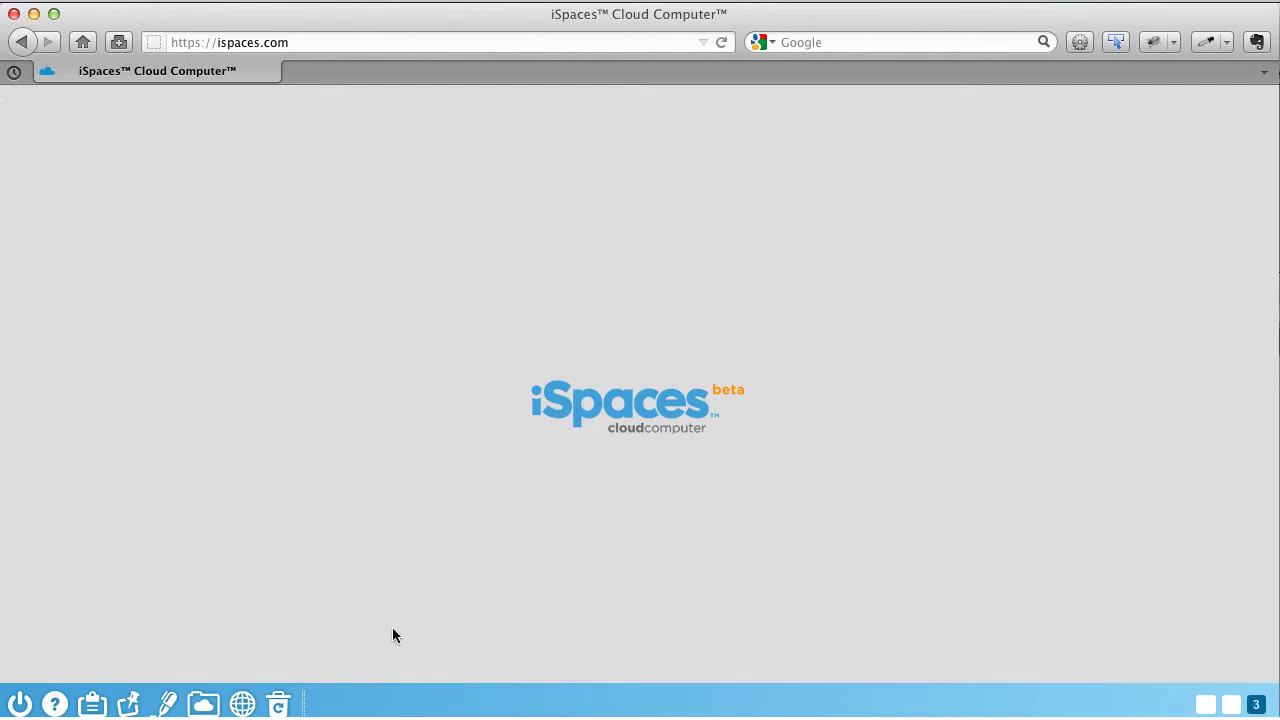
click(200, 706)
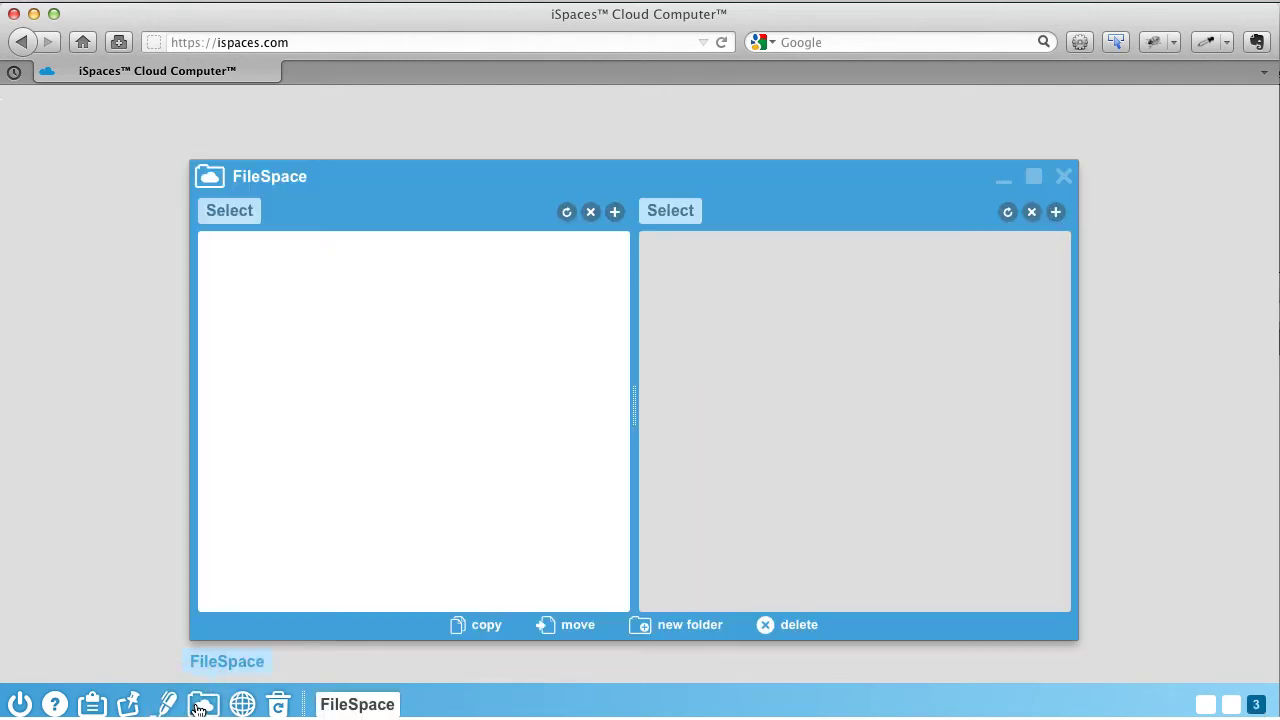
click(837, 490)
click(399, 436)
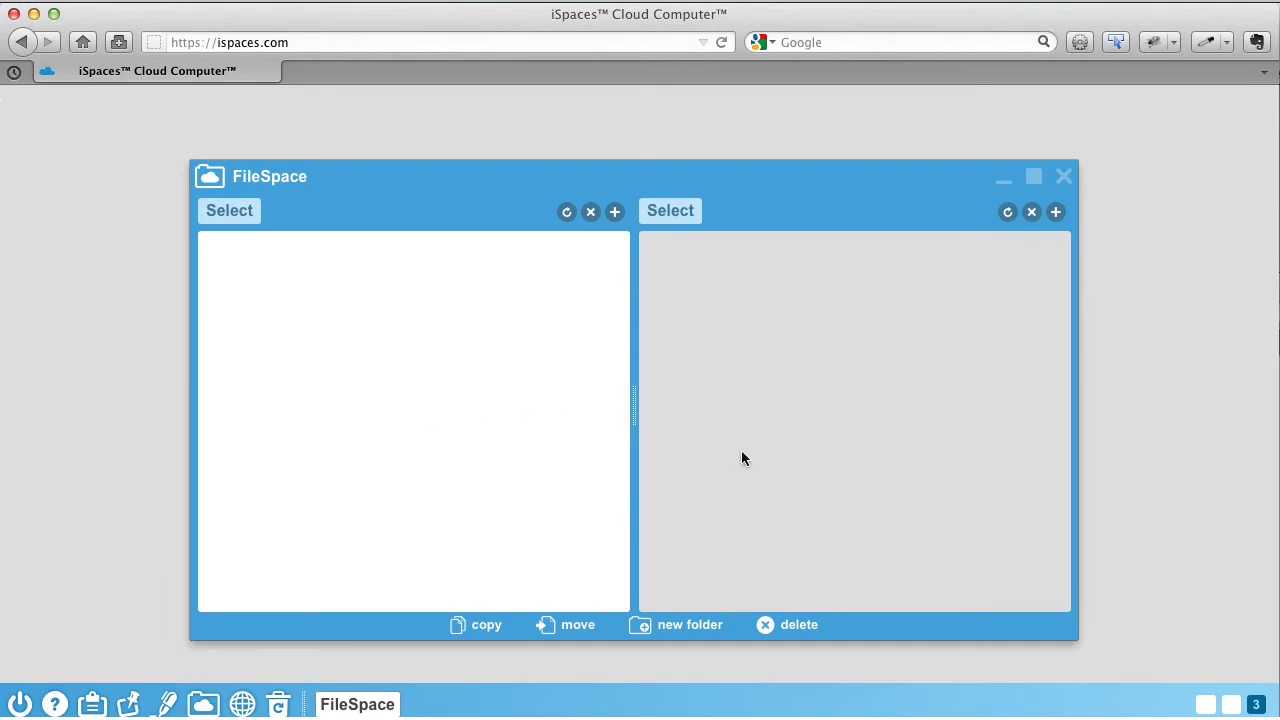
click(838, 495)
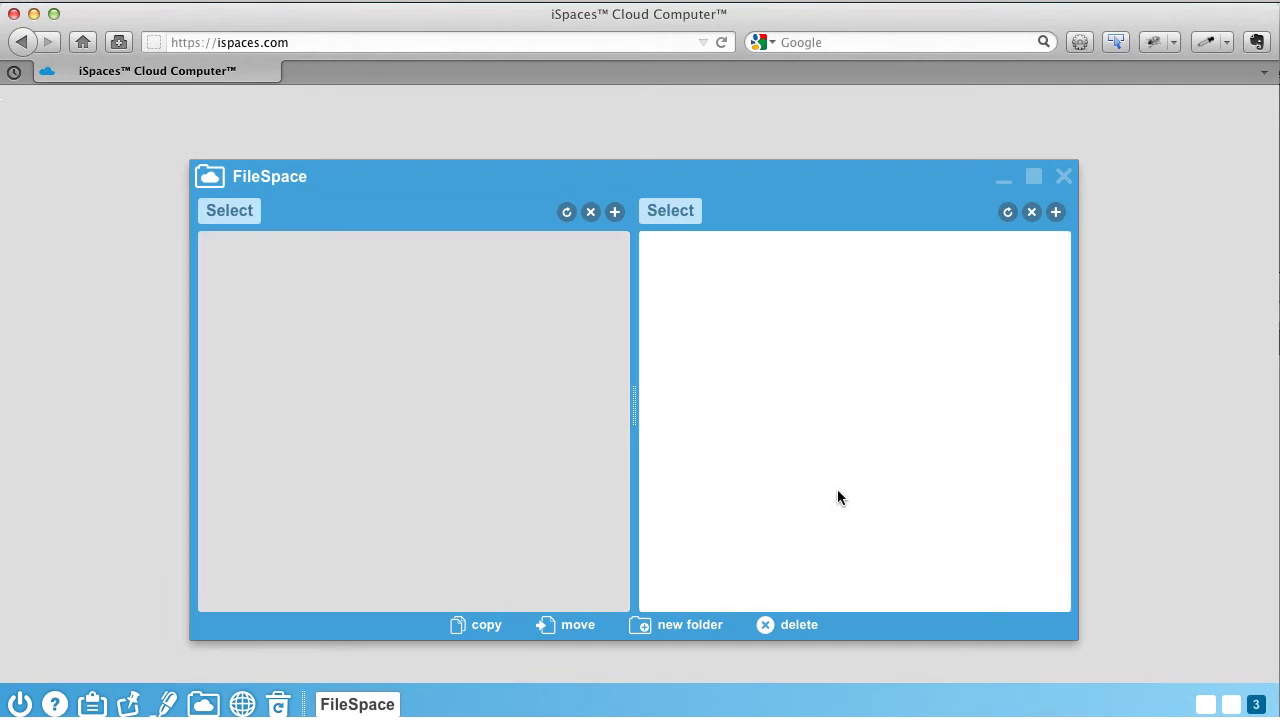
Step: Load the iSpaces storage in FileSpace's first pane and expand the Space2 folder
click(243, 218)
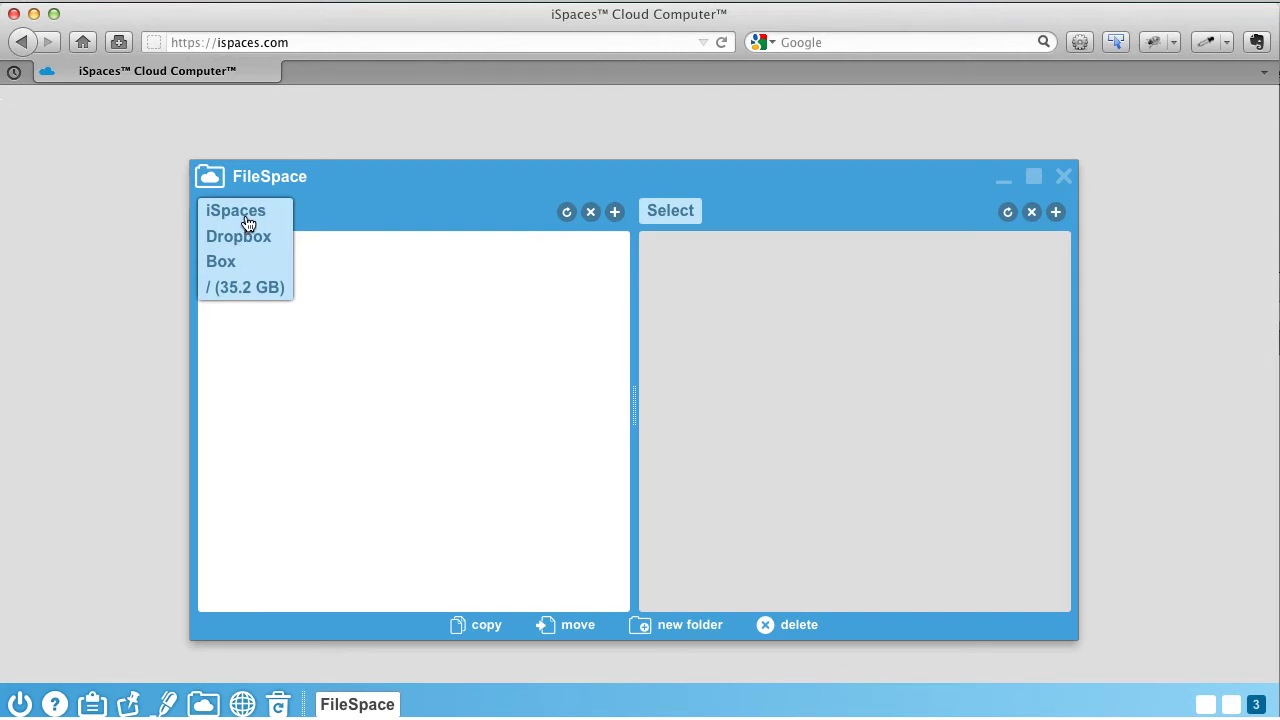
click(246, 219)
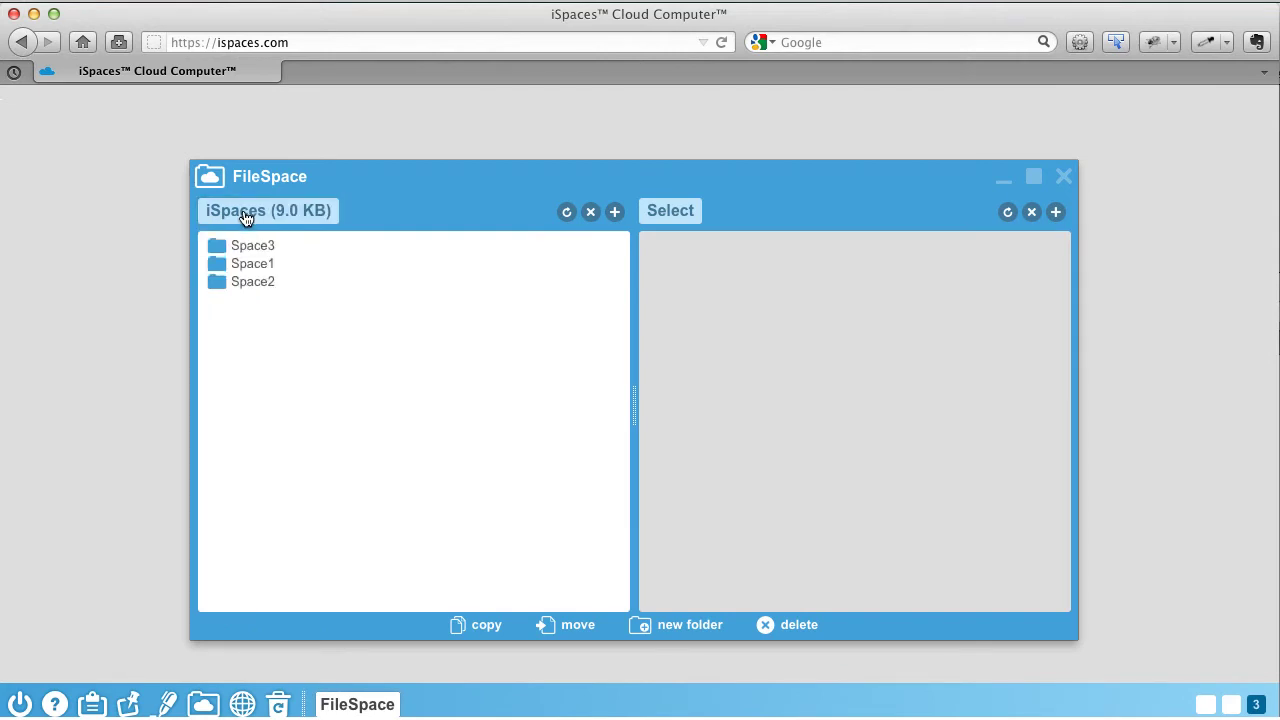
click(216, 281)
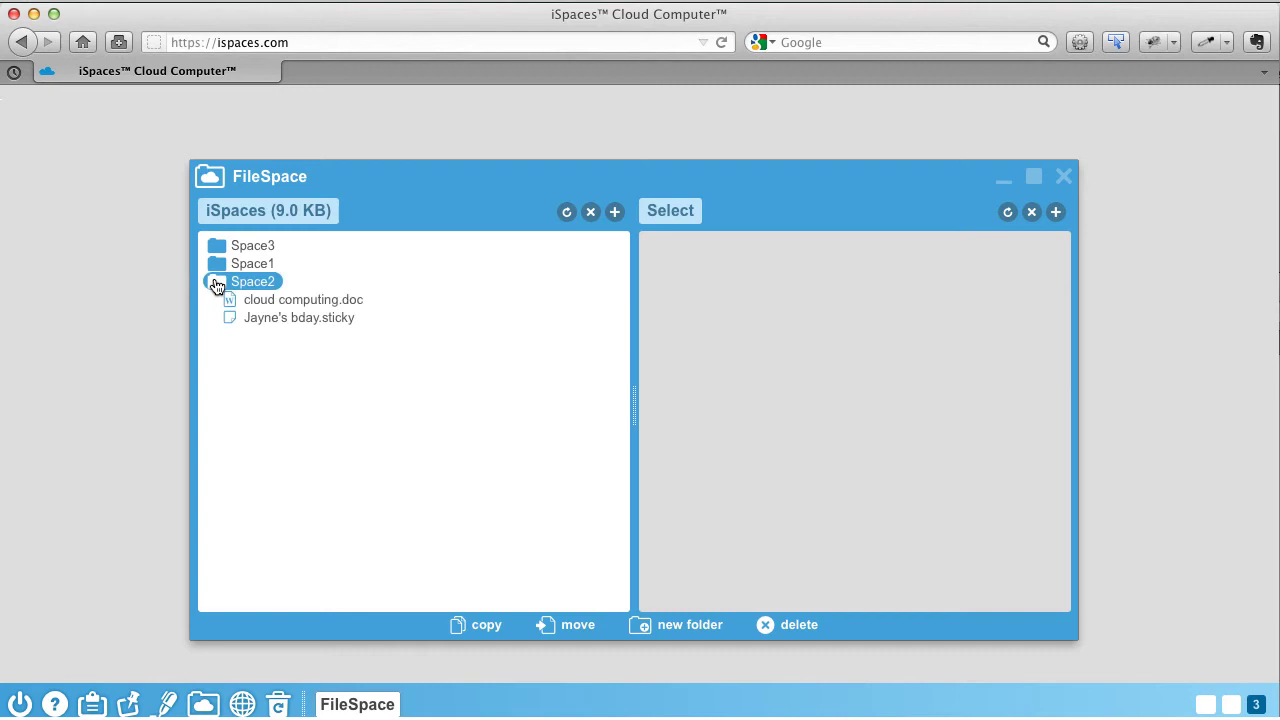
Step: Connect Dropbox in FileSpace's second pane, authenticating with the Dropbox account password and continuing once authorized
click(677, 218)
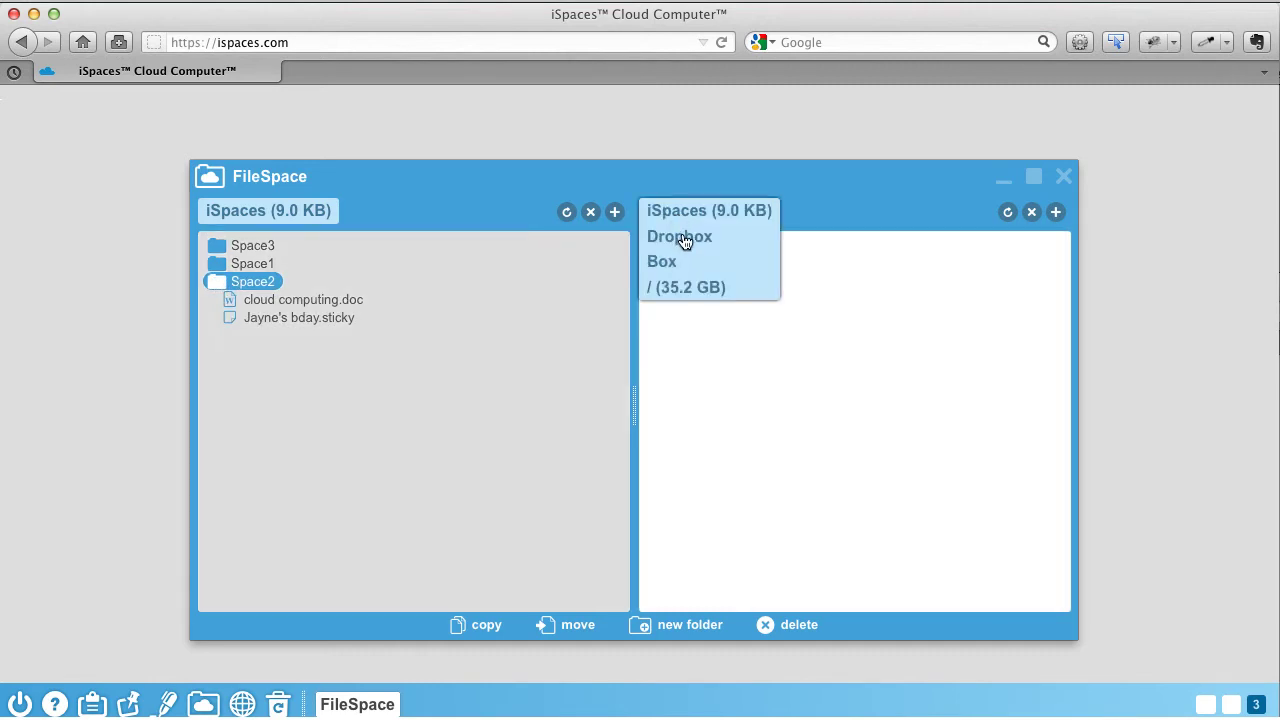
click(686, 237)
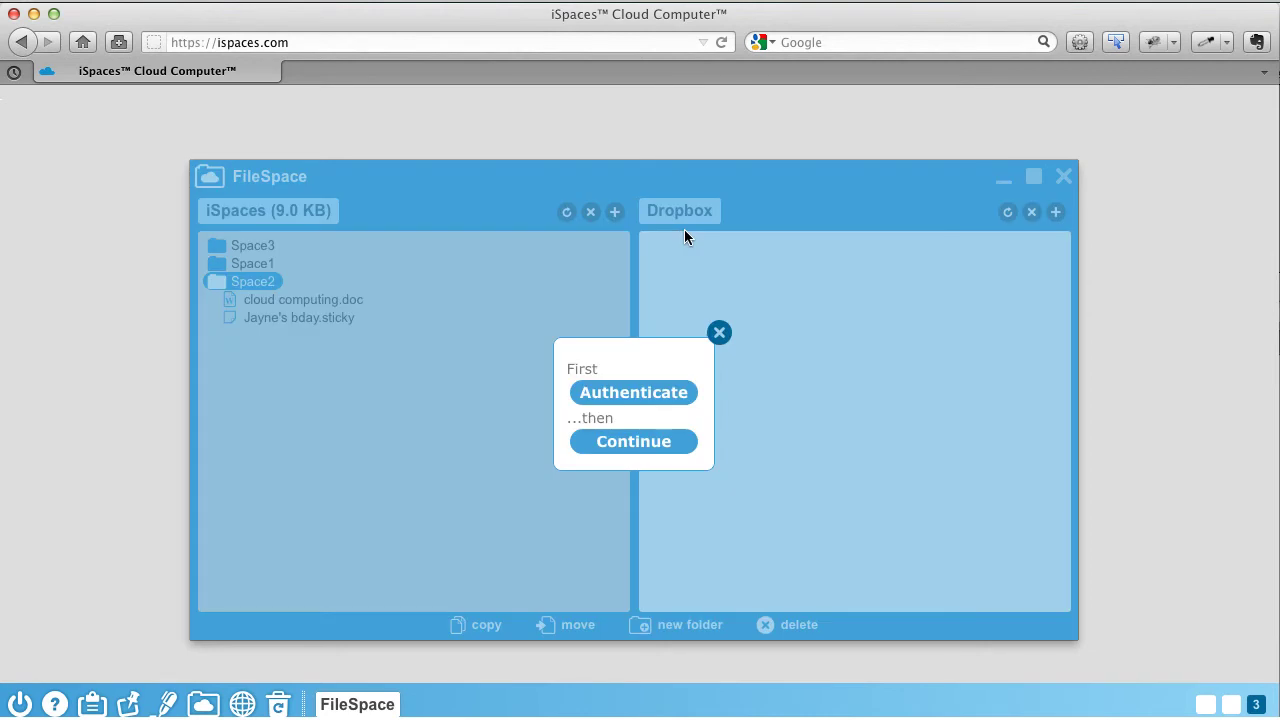
click(666, 393)
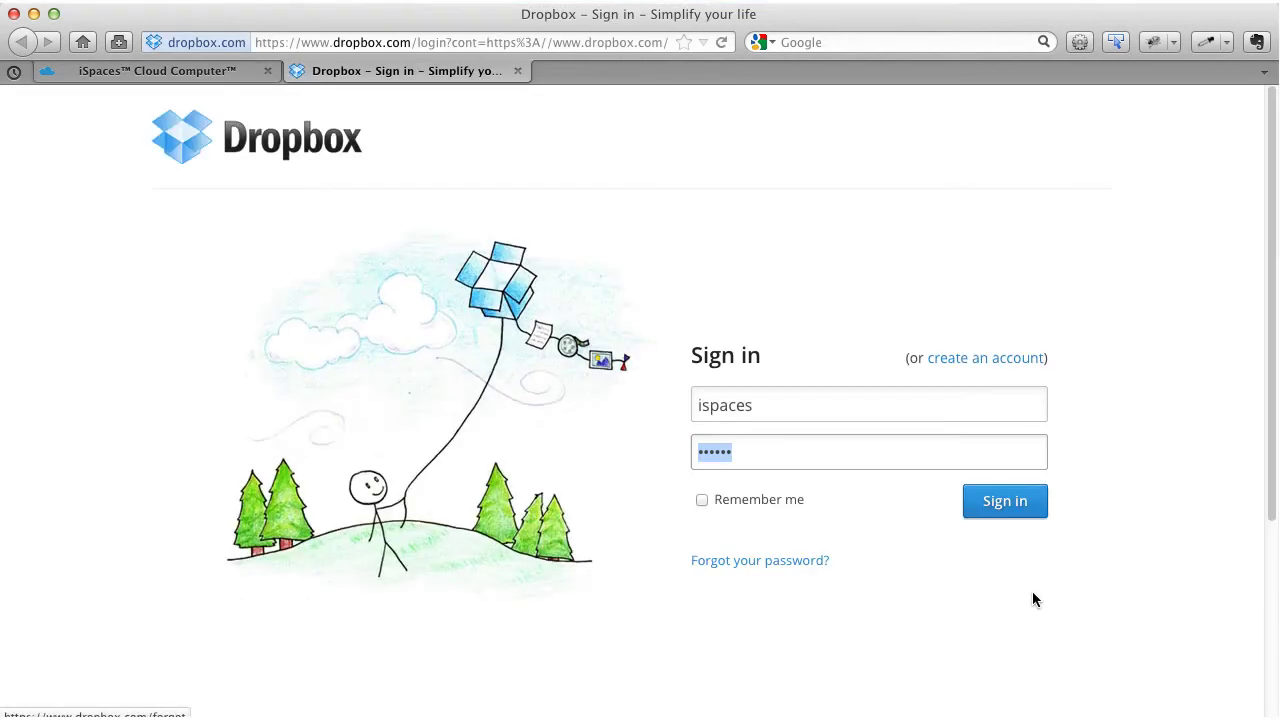
text(••••••••)
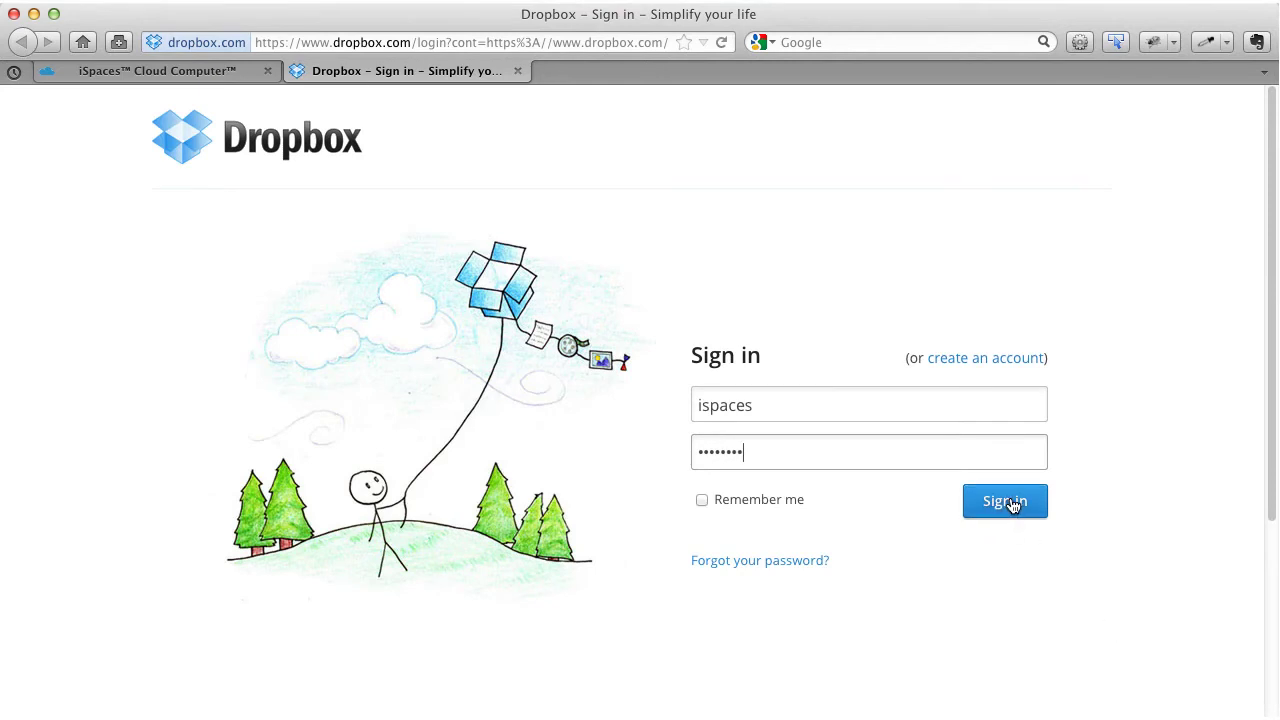
click(1013, 506)
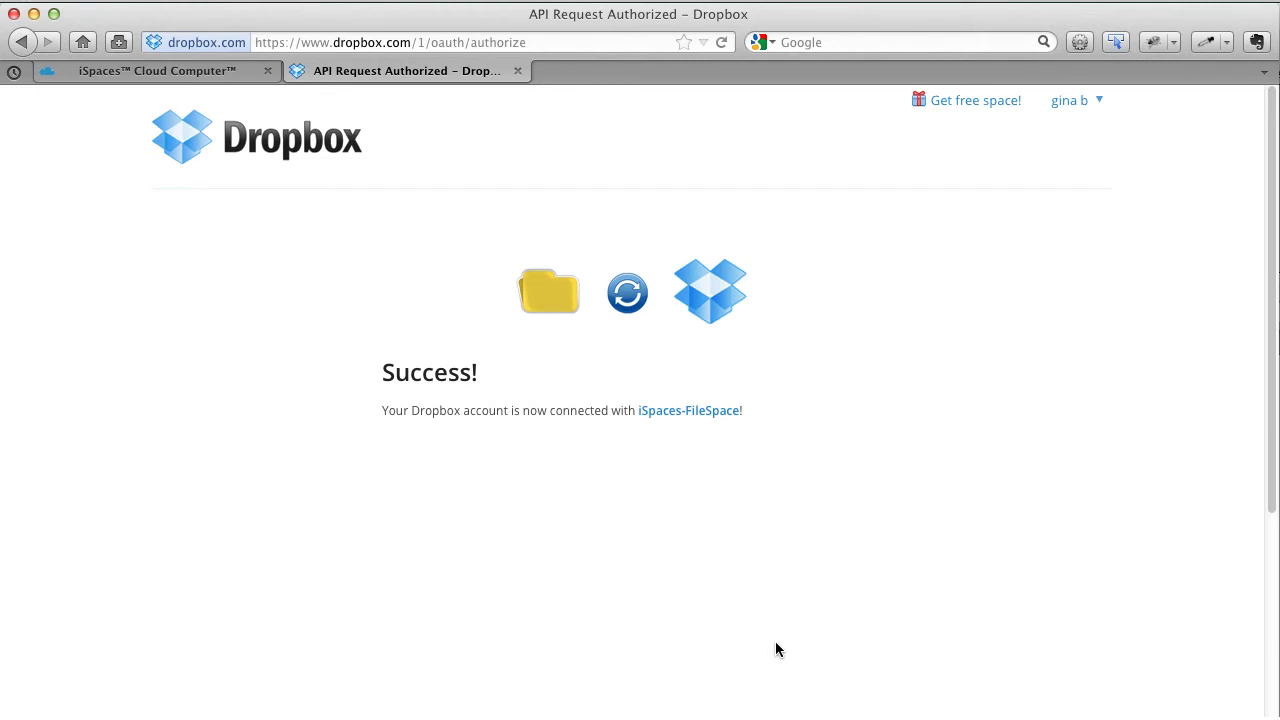
click(517, 71)
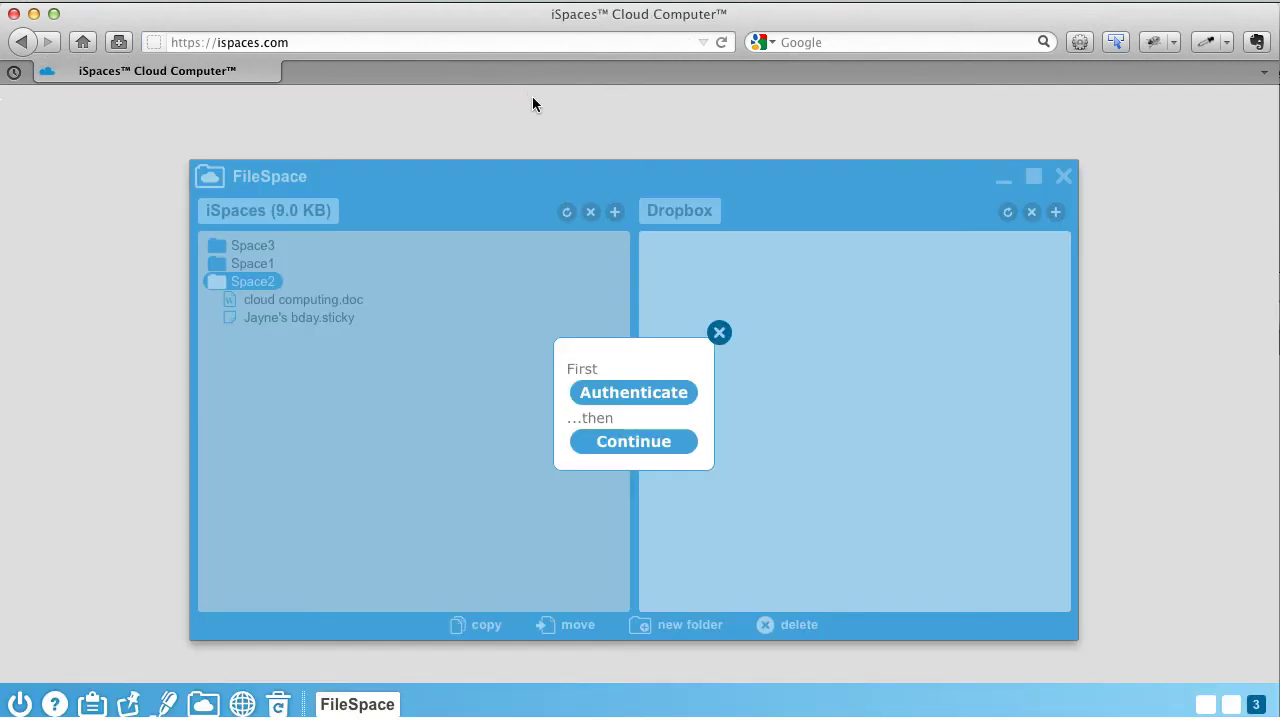
click(636, 444)
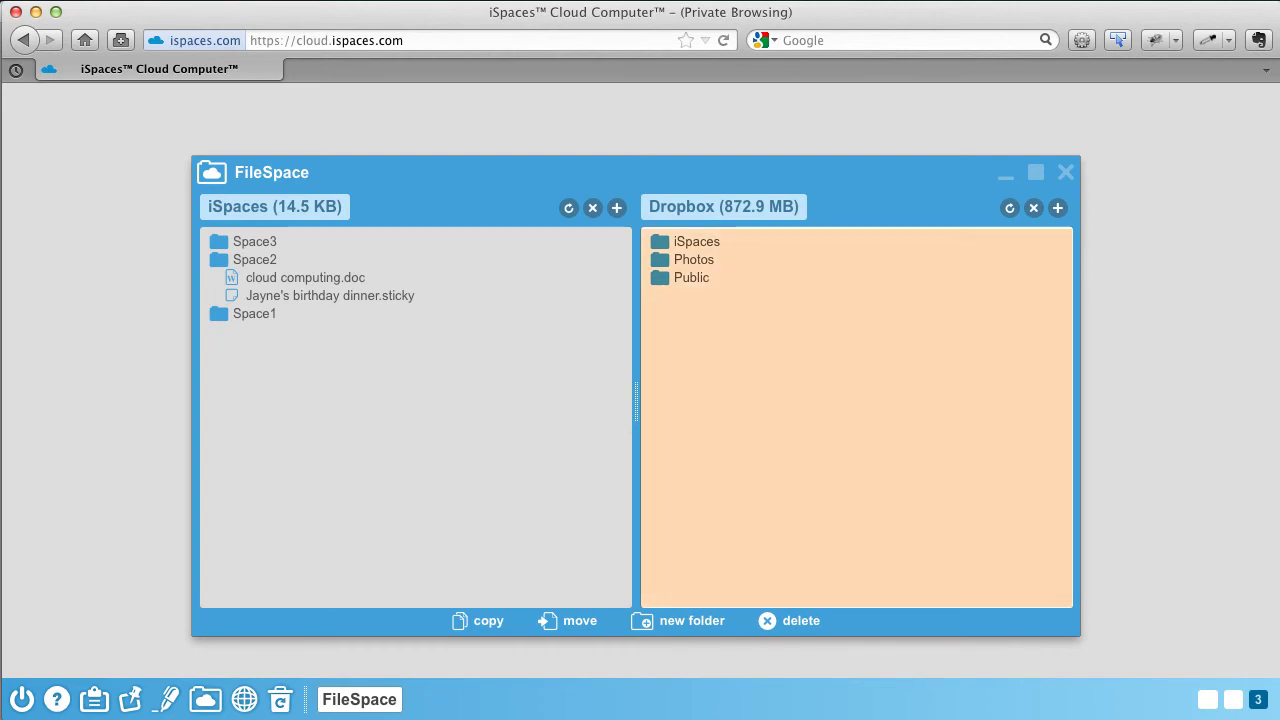
Step: Copy Jayne's birthday dinner.sticky from the iSpaces Space2 folder into Dropbox's Public folder
click(254, 259)
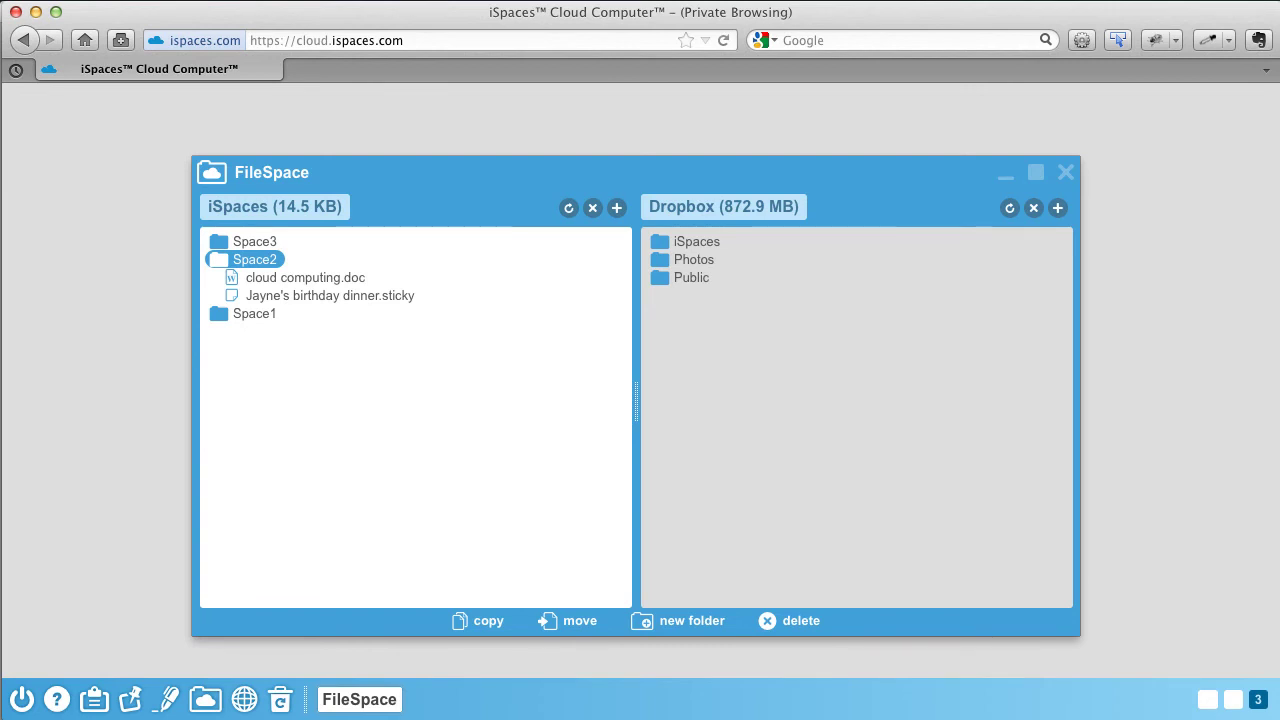
click(656, 281)
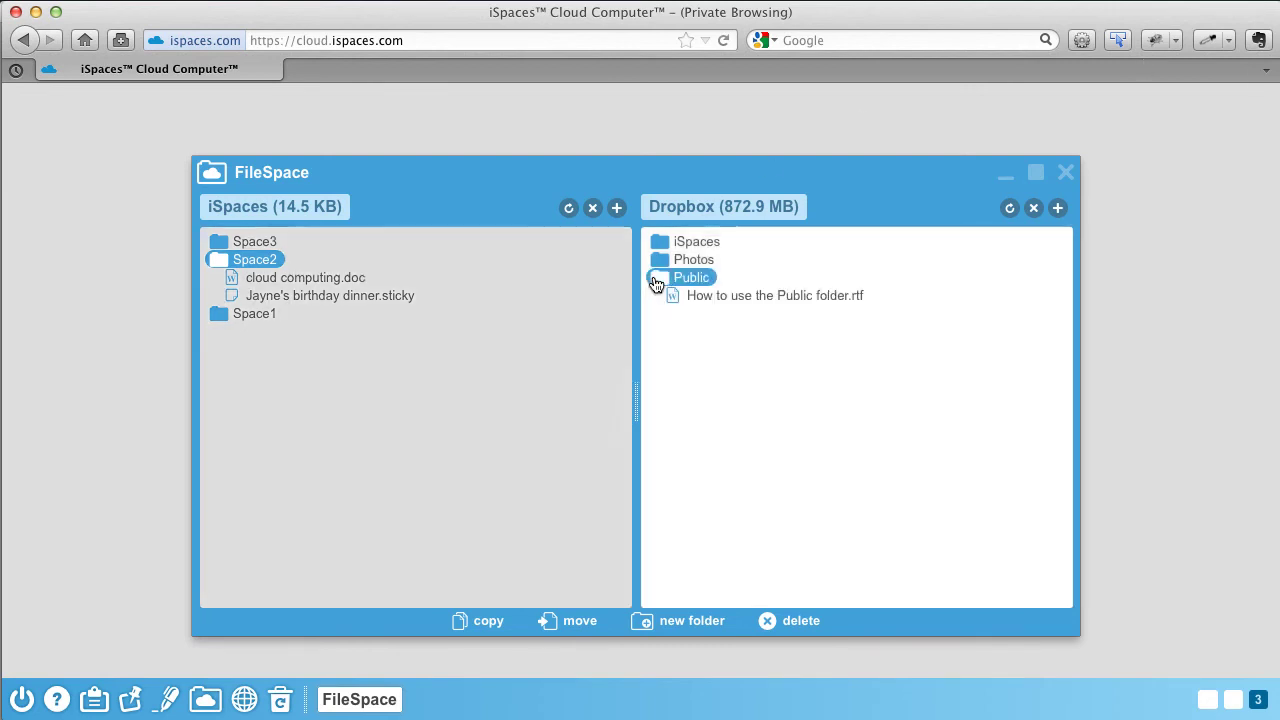
click(389, 297)
drag(389, 297, 676, 282)
click(634, 463)
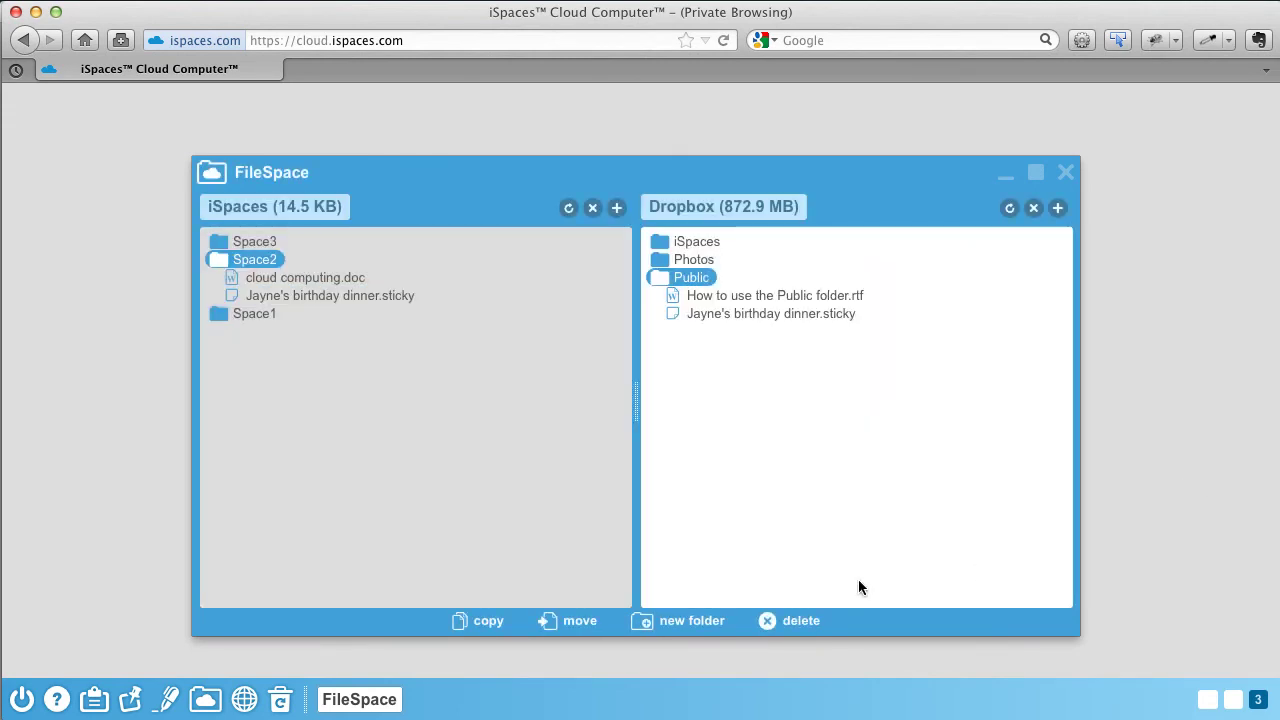
Step: Create a new folder named "Desktop photos" inside Dropbox's Public folder
click(637, 624)
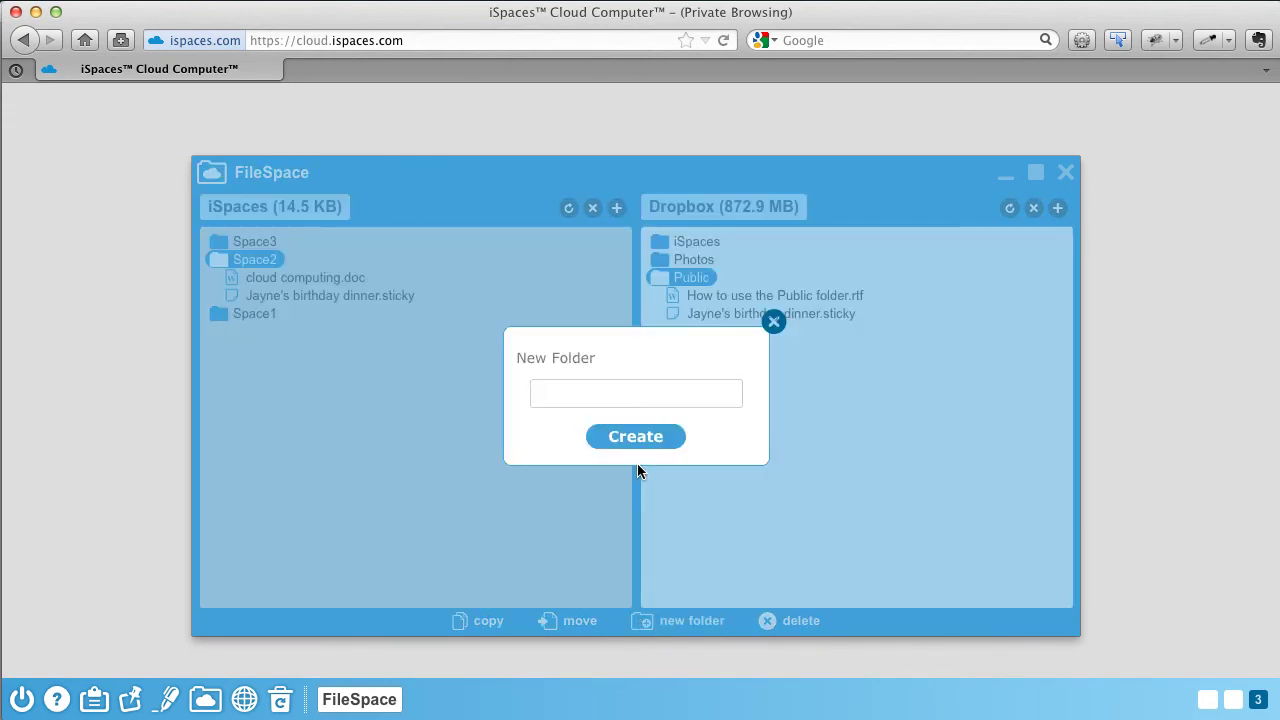
text(Desktop photos)
click(634, 436)
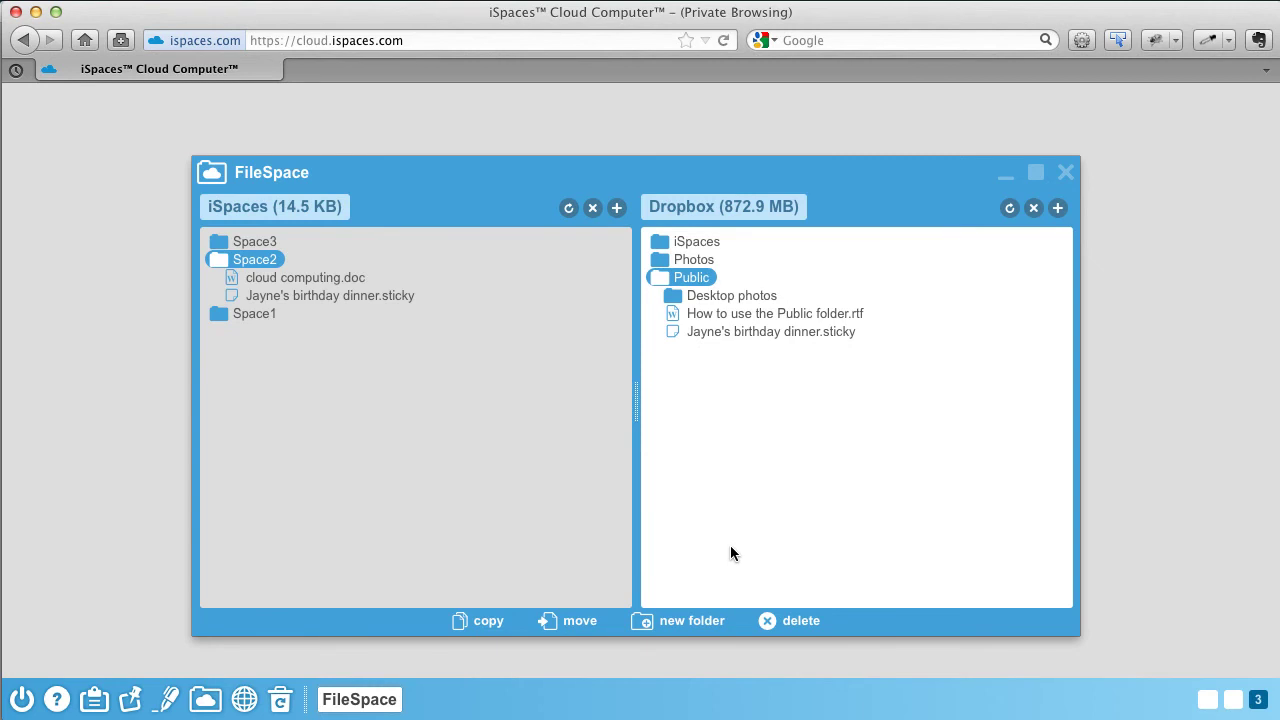
Step: Permanently delete the "Desktop photos" folder from Dropbox's Public folder instead of recycling it
click(737, 295)
click(767, 622)
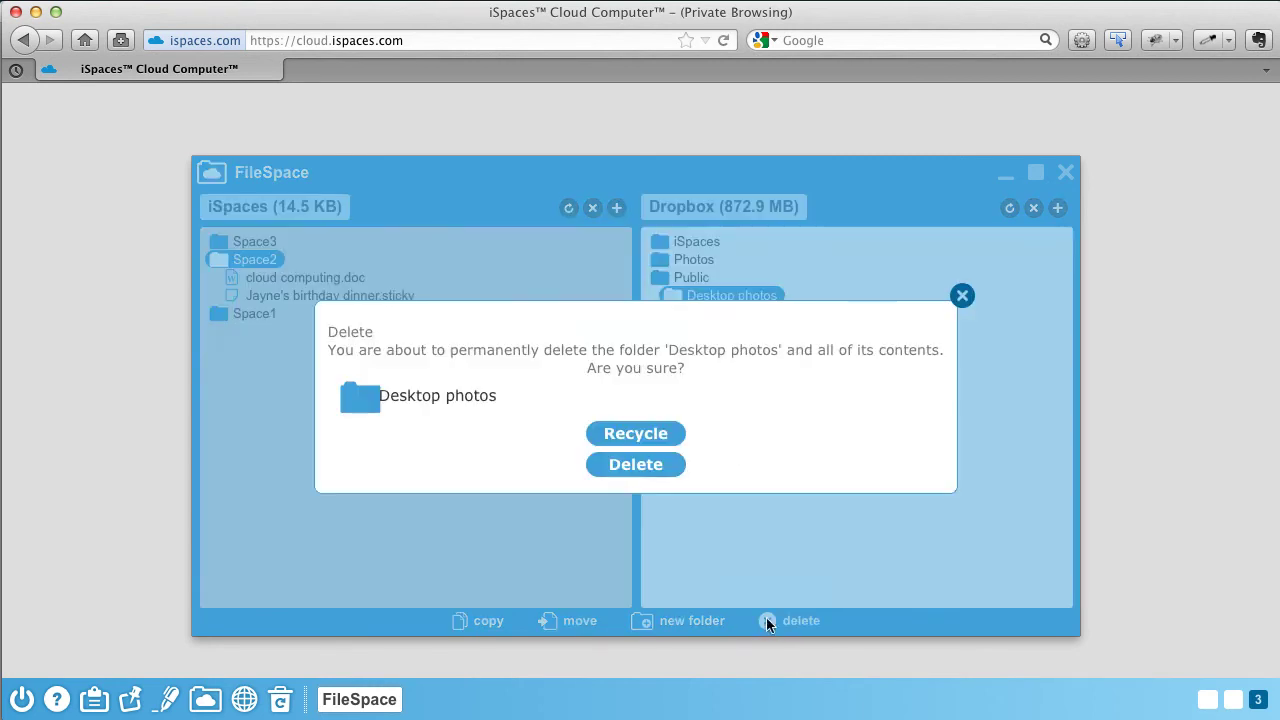
click(644, 463)
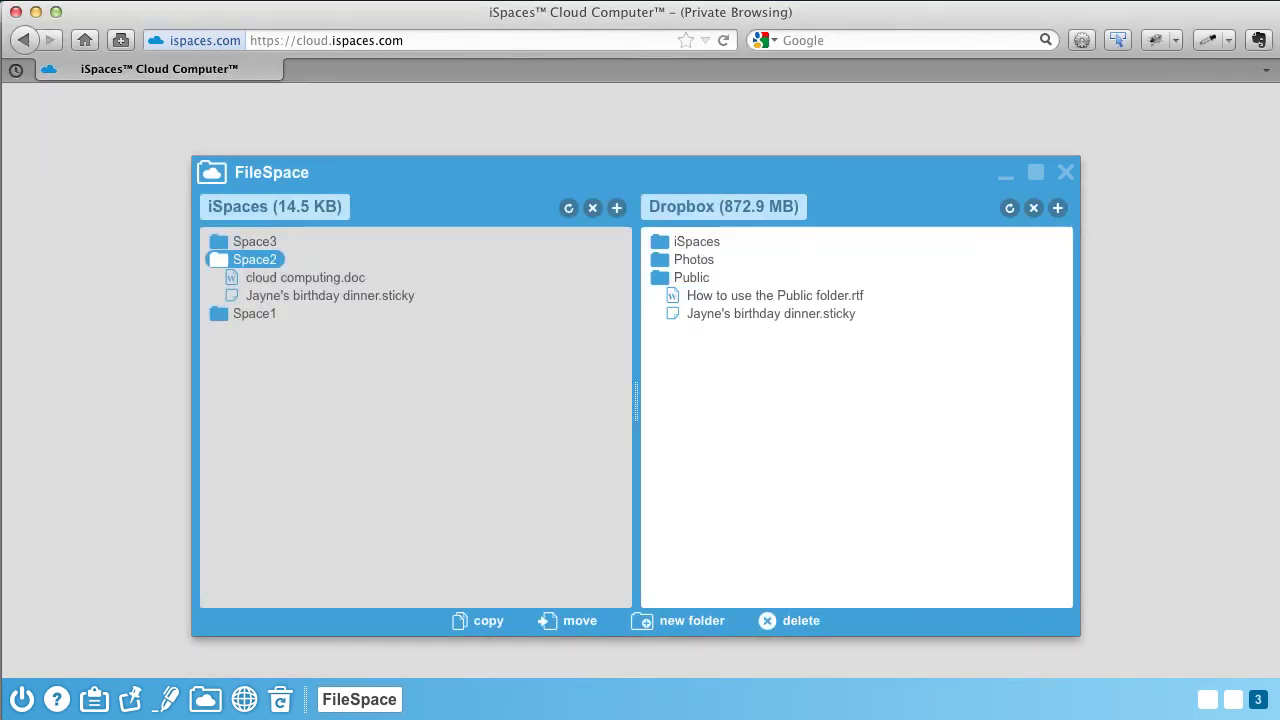
Step: Refresh the Dropbox pane, and replace it with a newly added FileSpace pane
click(1008, 209)
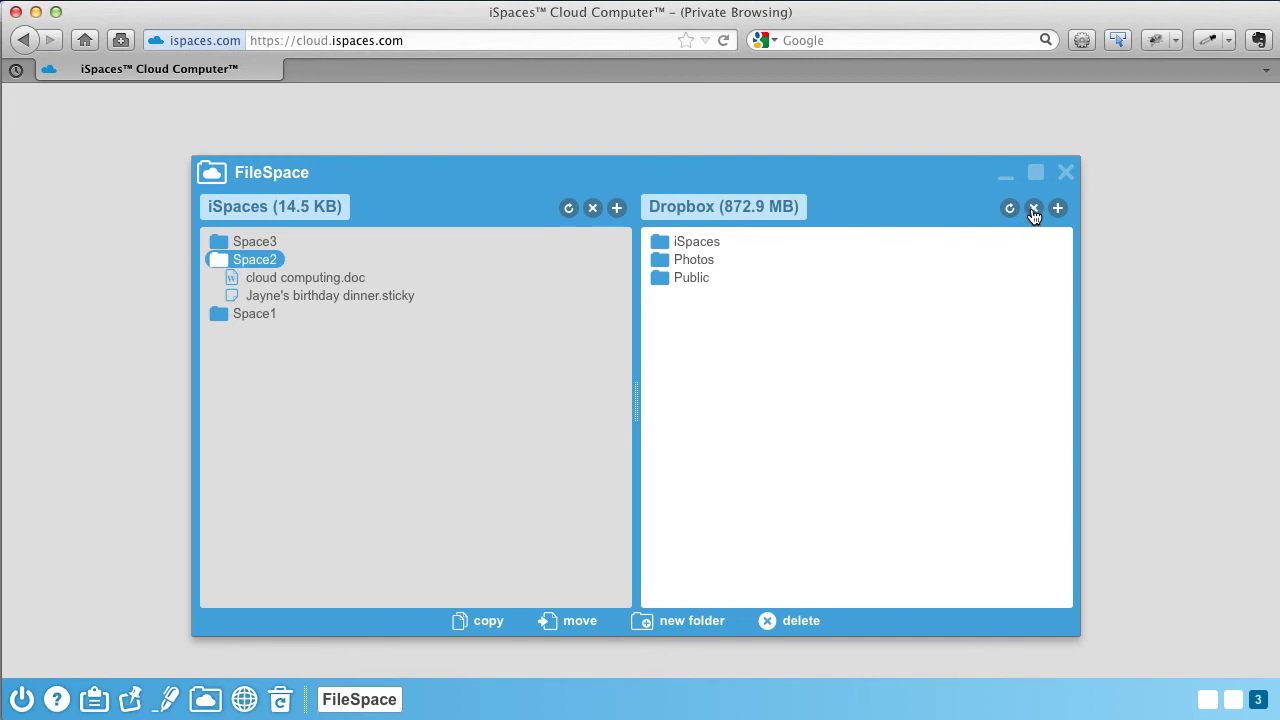
click(1035, 213)
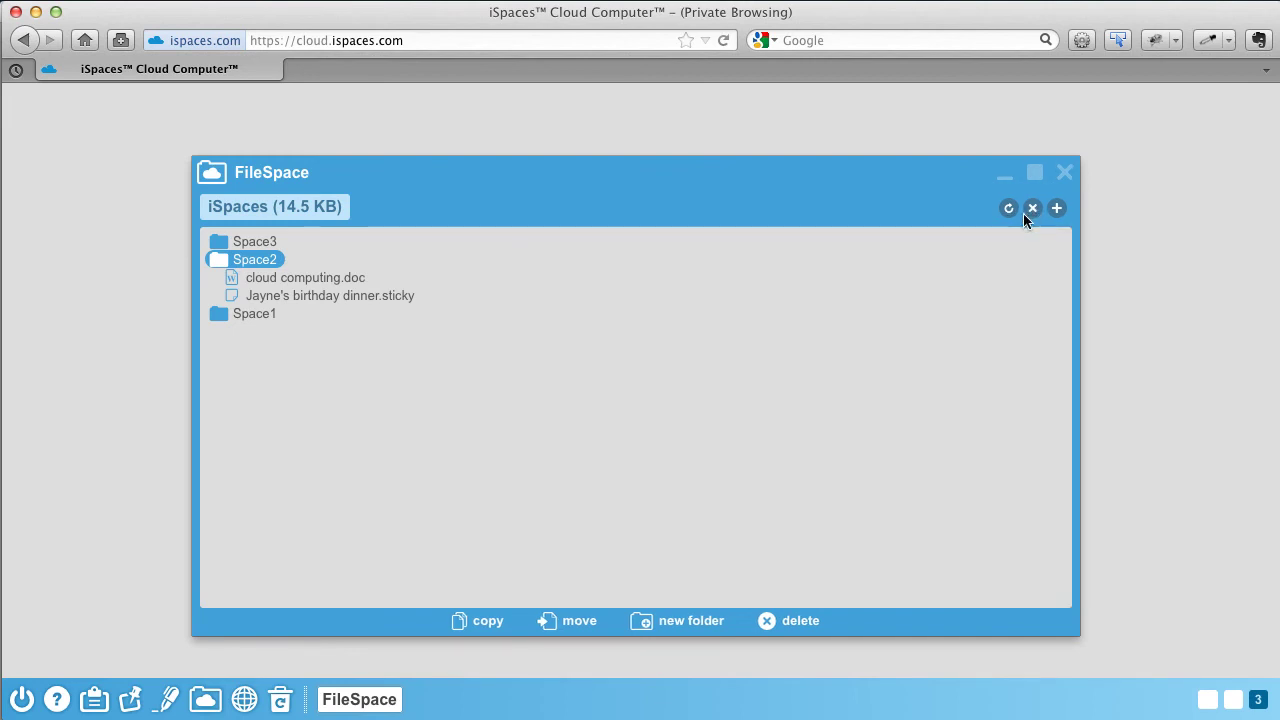
click(1056, 208)
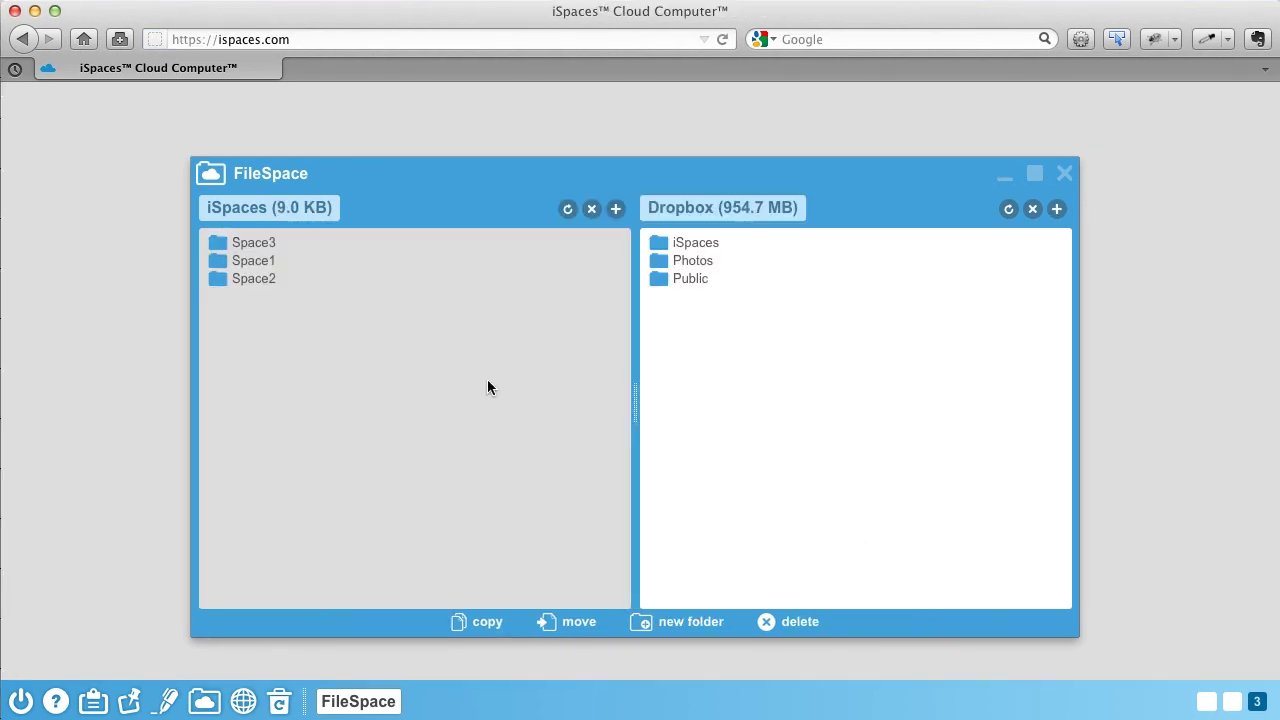
Step: Load the root drive (/) in FileSpace's first pane and the iSpaces storage in the second pane
click(306, 210)
click(285, 284)
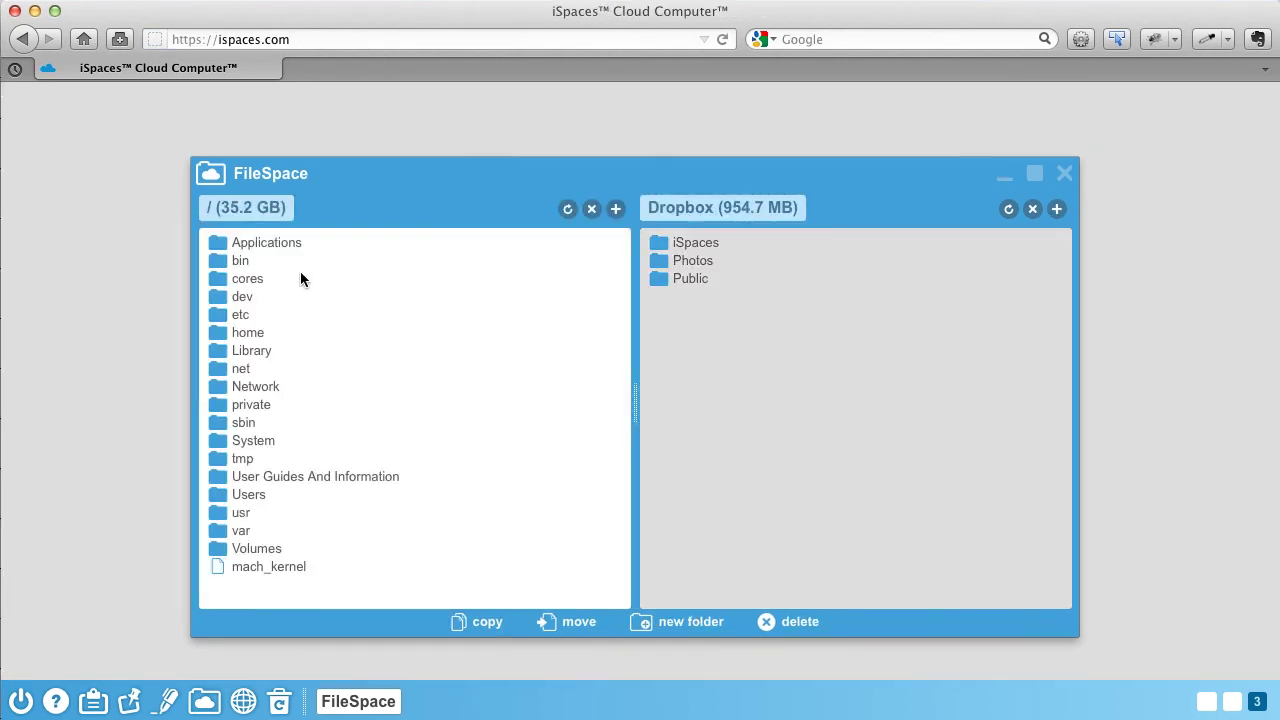
click(694, 210)
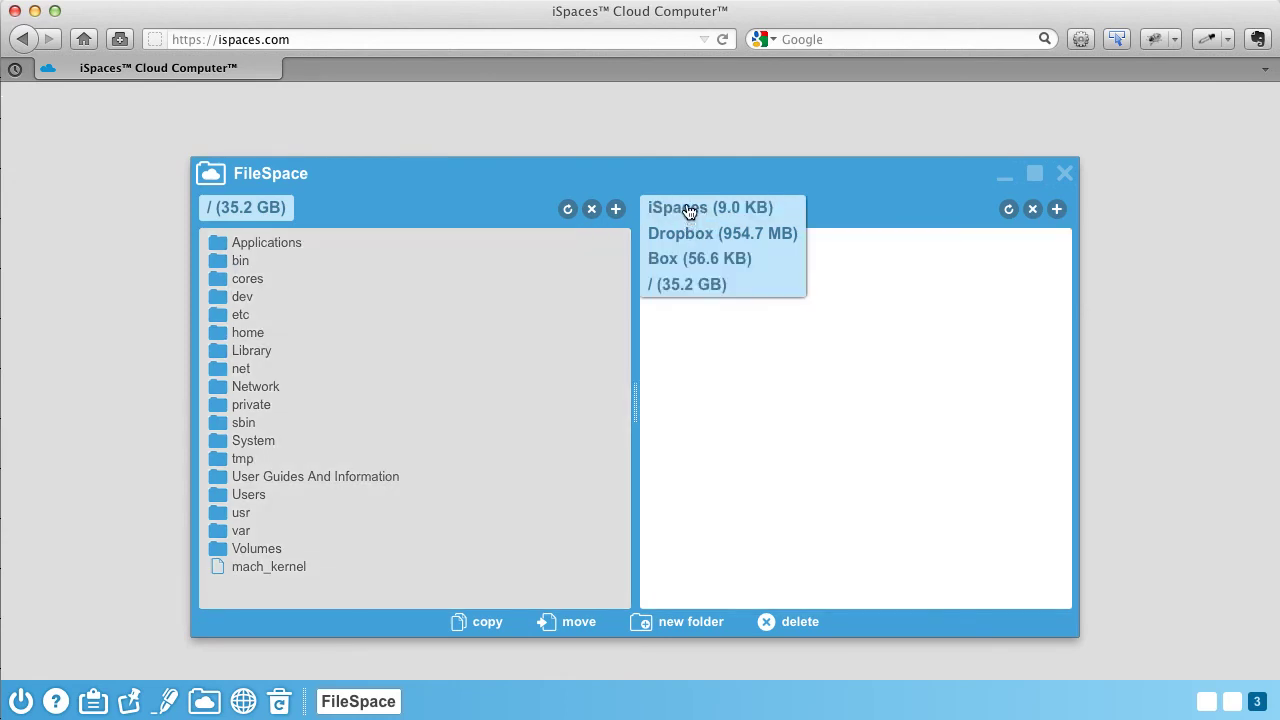
click(688, 208)
Step: Add a third FileSpace pane showing Dropbox and a fourth pane showing Box
click(1058, 209)
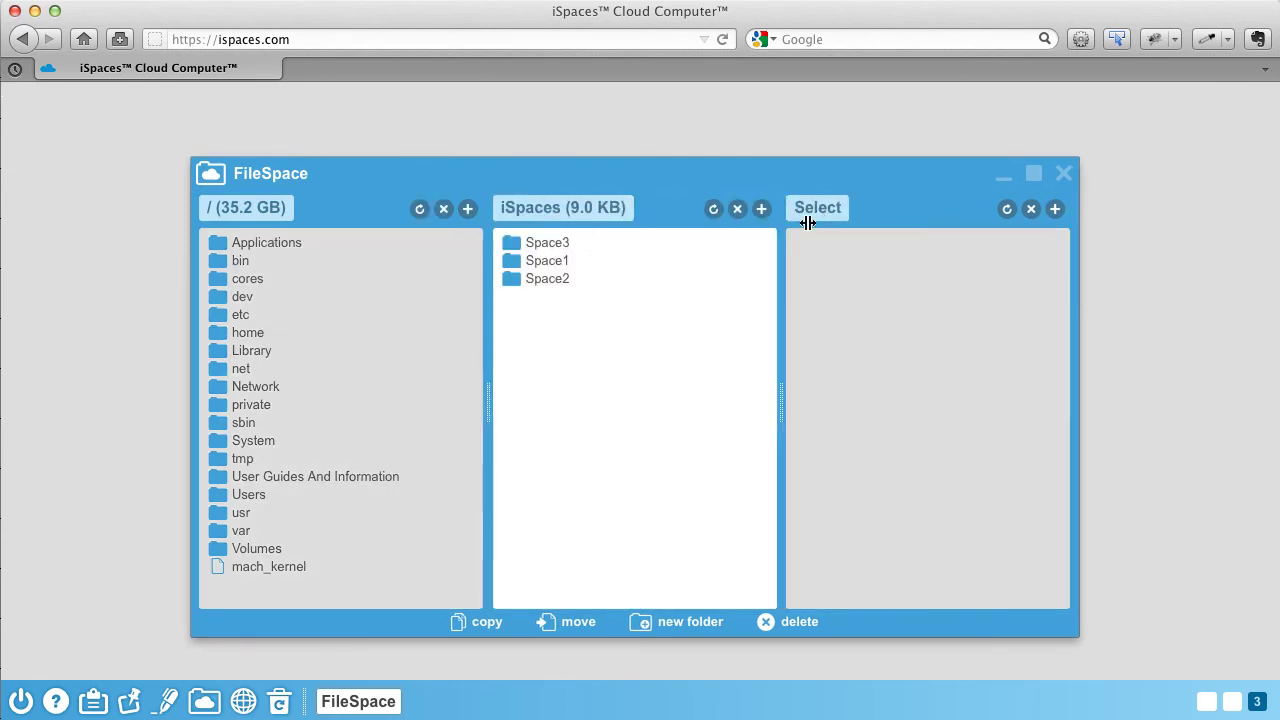
click(817, 210)
click(825, 252)
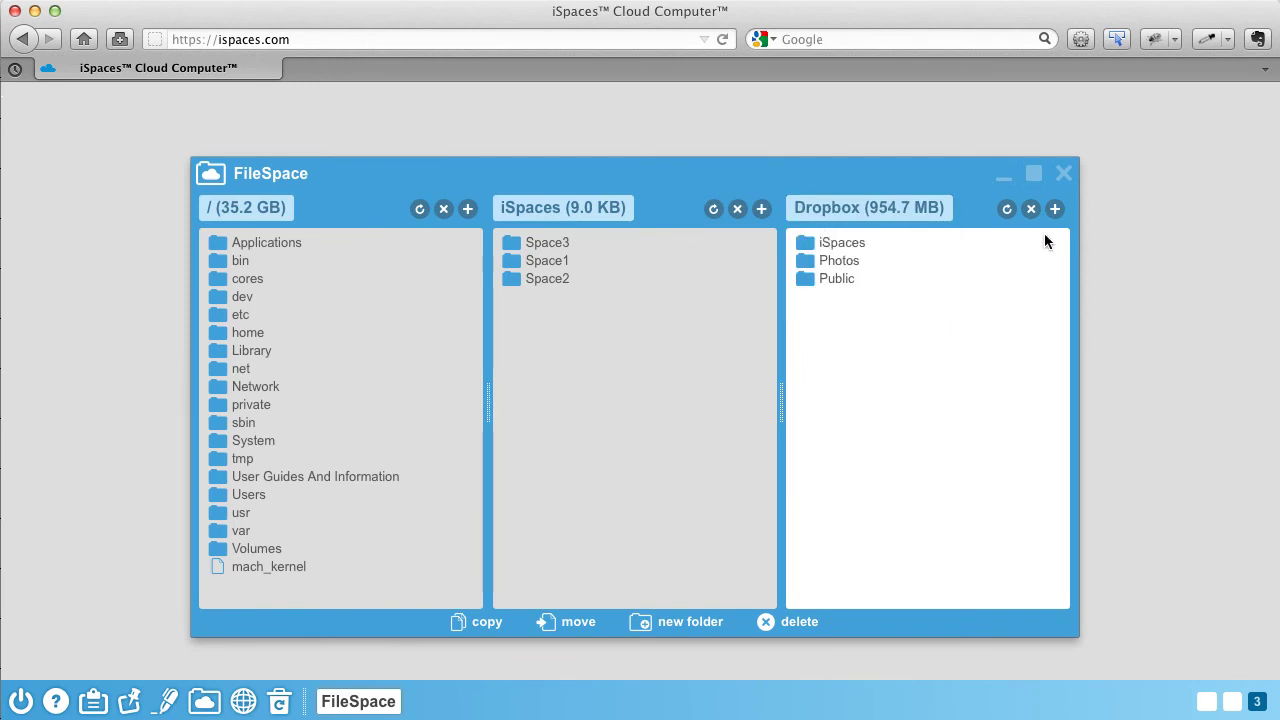
click(1054, 209)
click(889, 210)
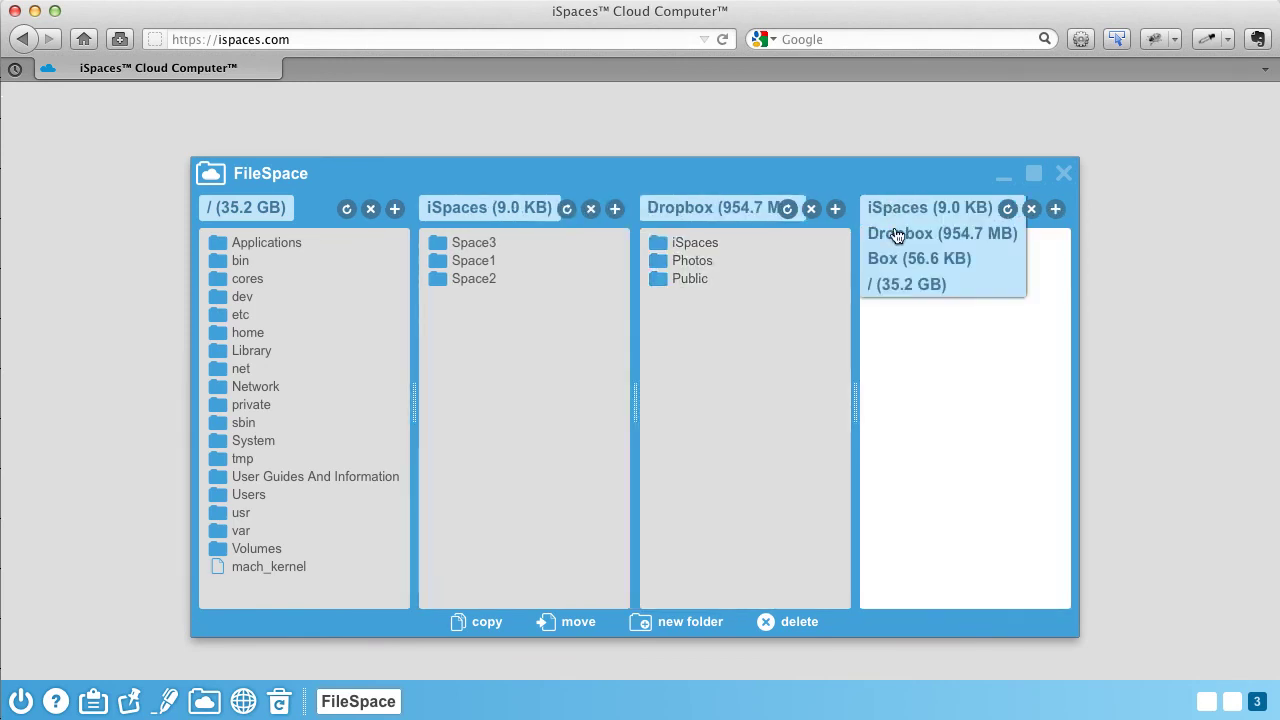
click(892, 259)
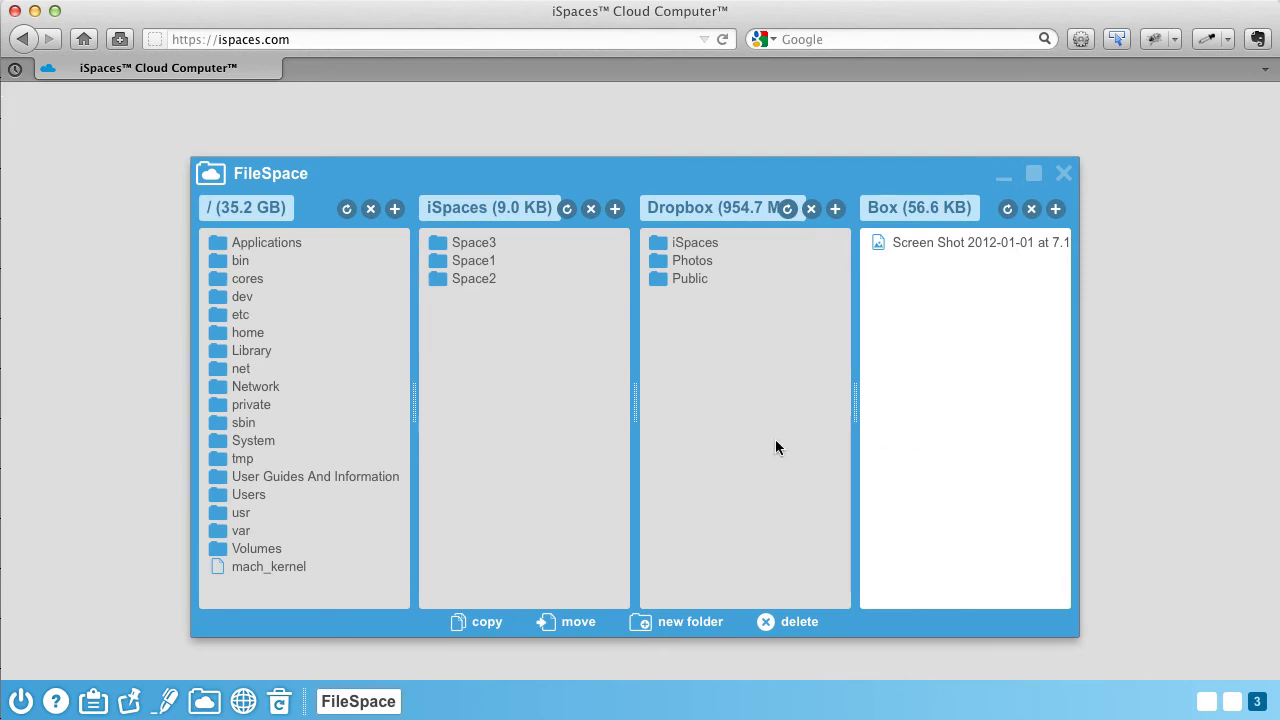
drag(729, 439, 953, 443)
drag(1094, 564, 1221, 564)
drag(954, 400, 920, 400)
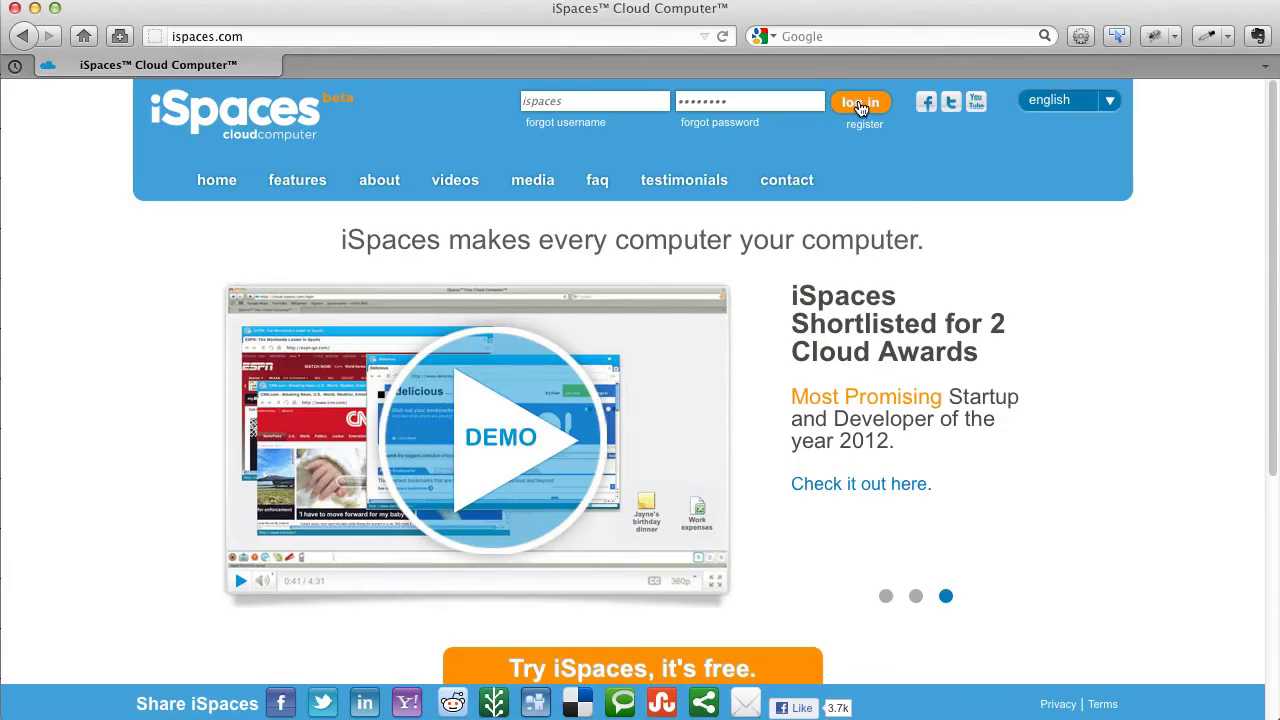
Step: Log in to iSpaces with the prefilled credentials, and visit Space 1, Space 2 and Space 3 in turn
click(858, 104)
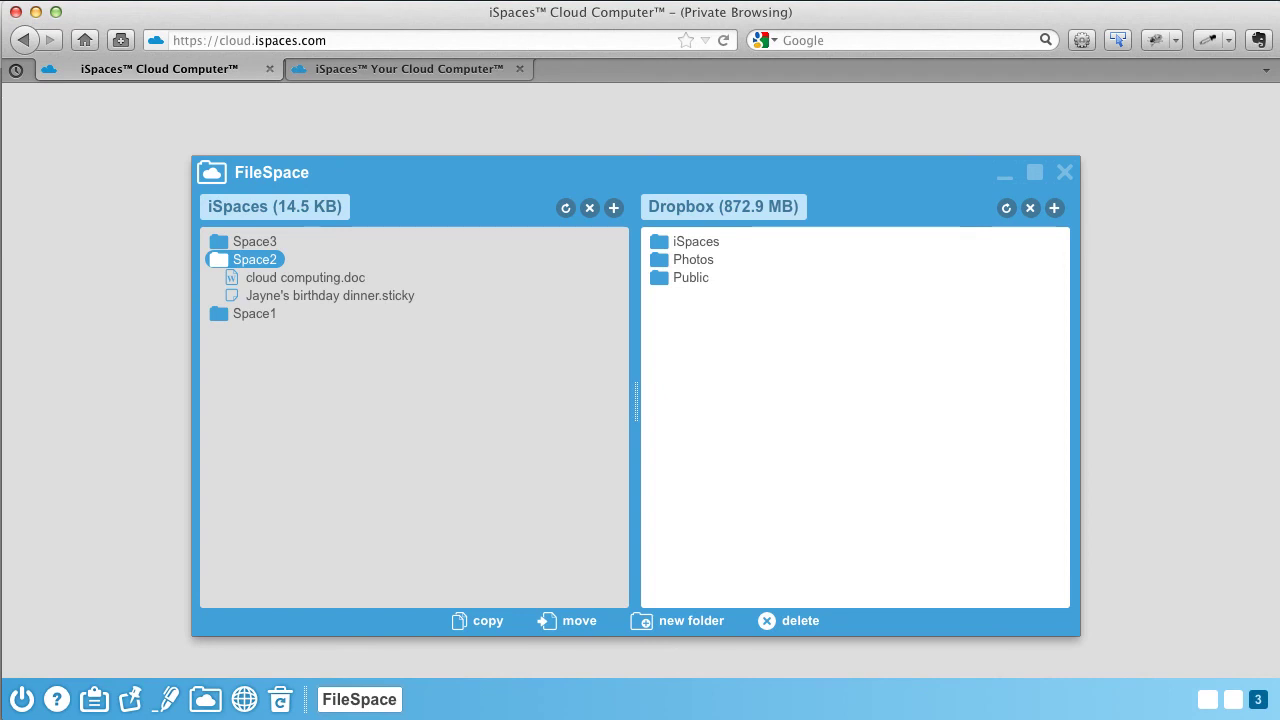
click(1208, 700)
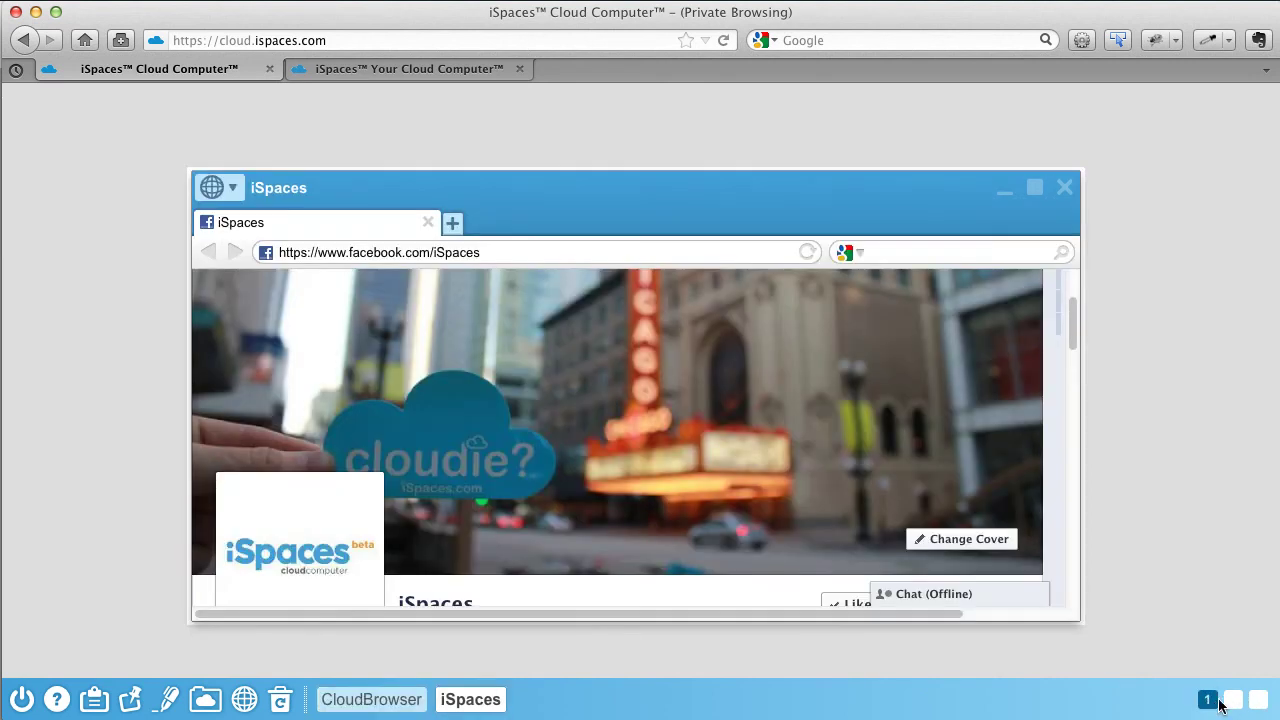
click(1233, 700)
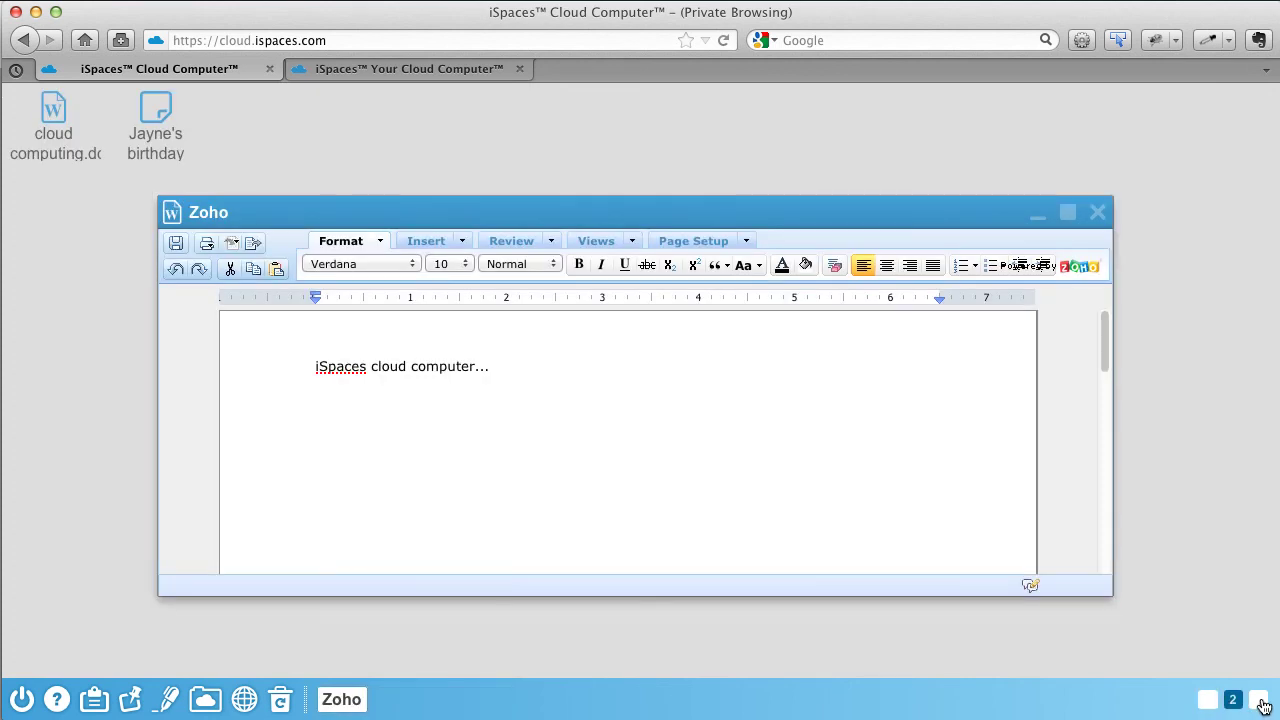
click(1259, 702)
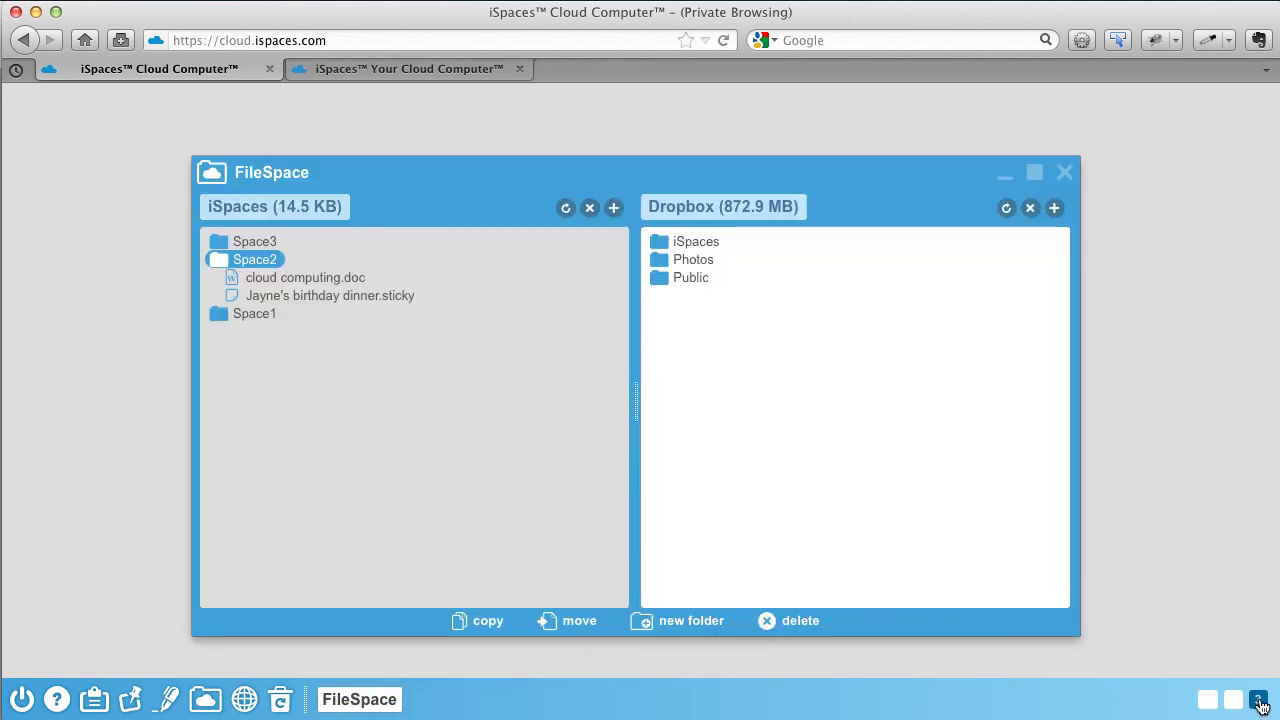